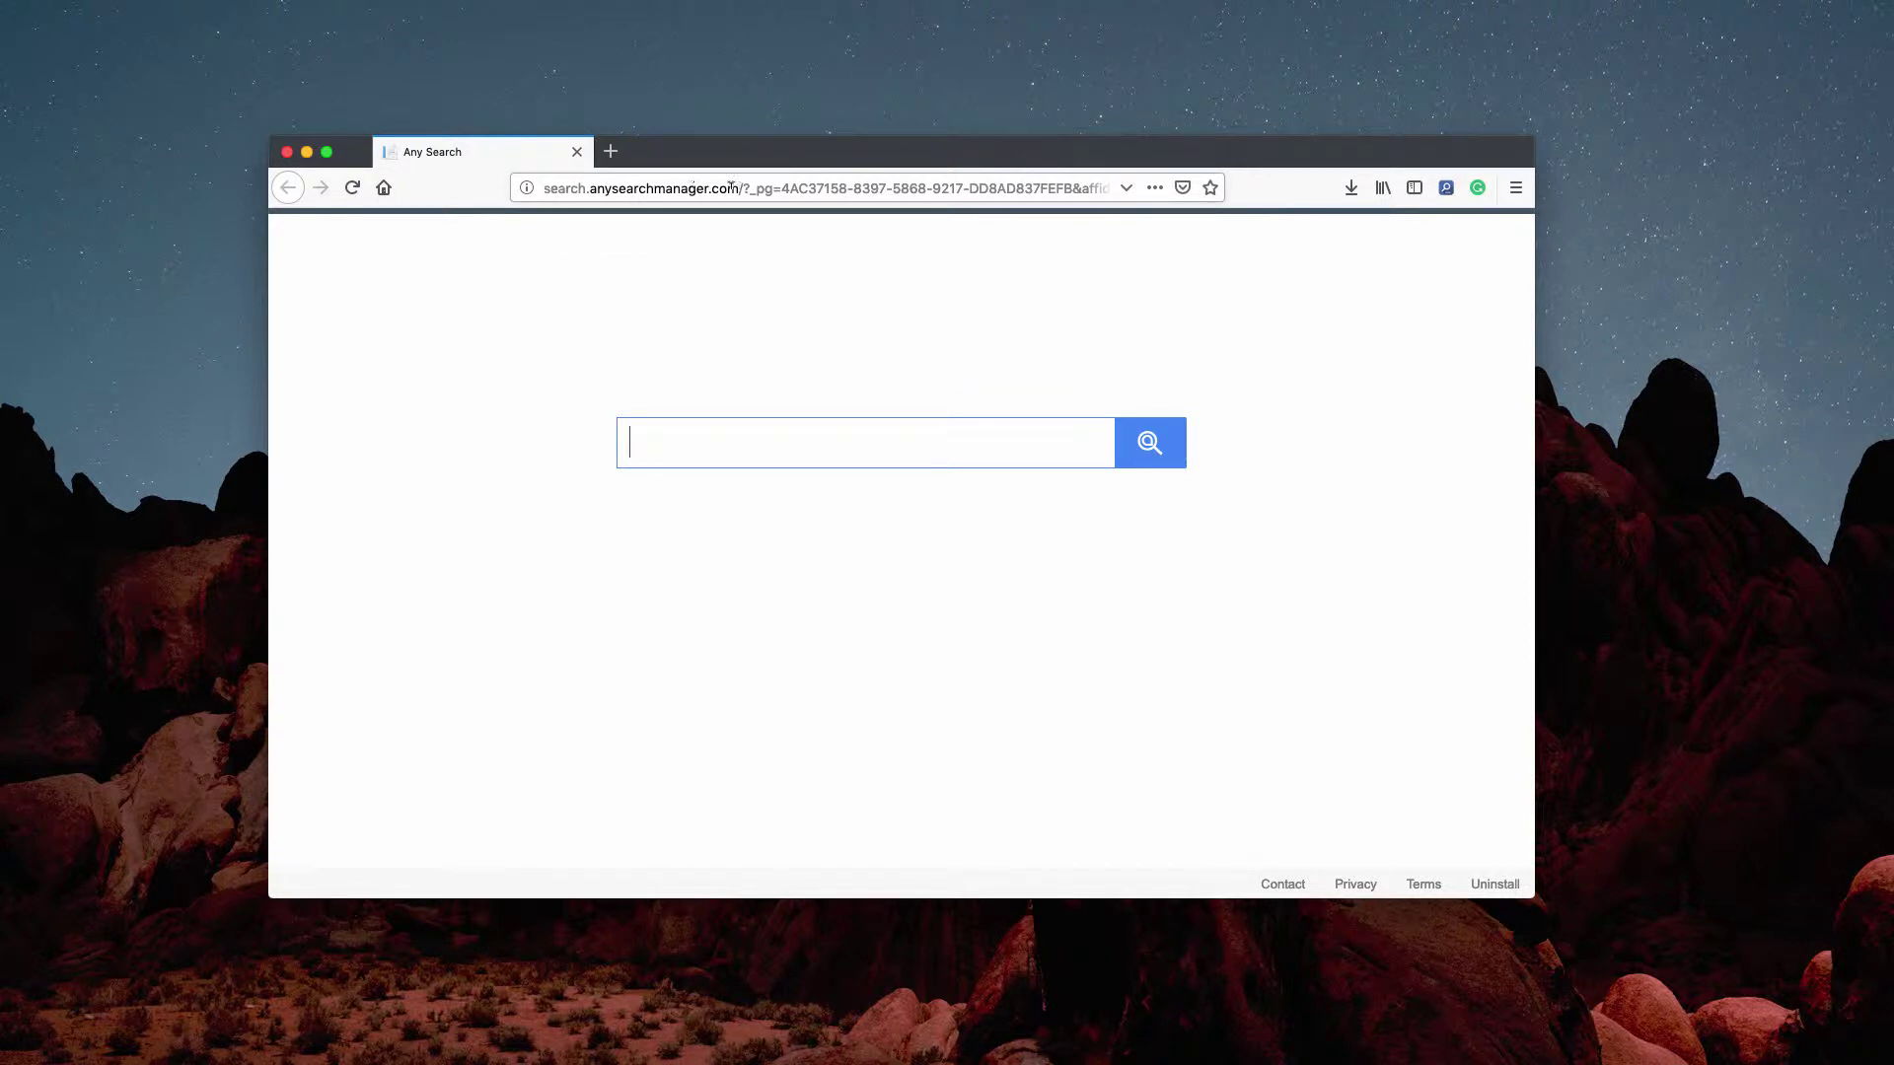
- Highlight the hijacker domain search.anysearchmanager.com in the page address several times to point it out
drag(730, 189, 543, 188)
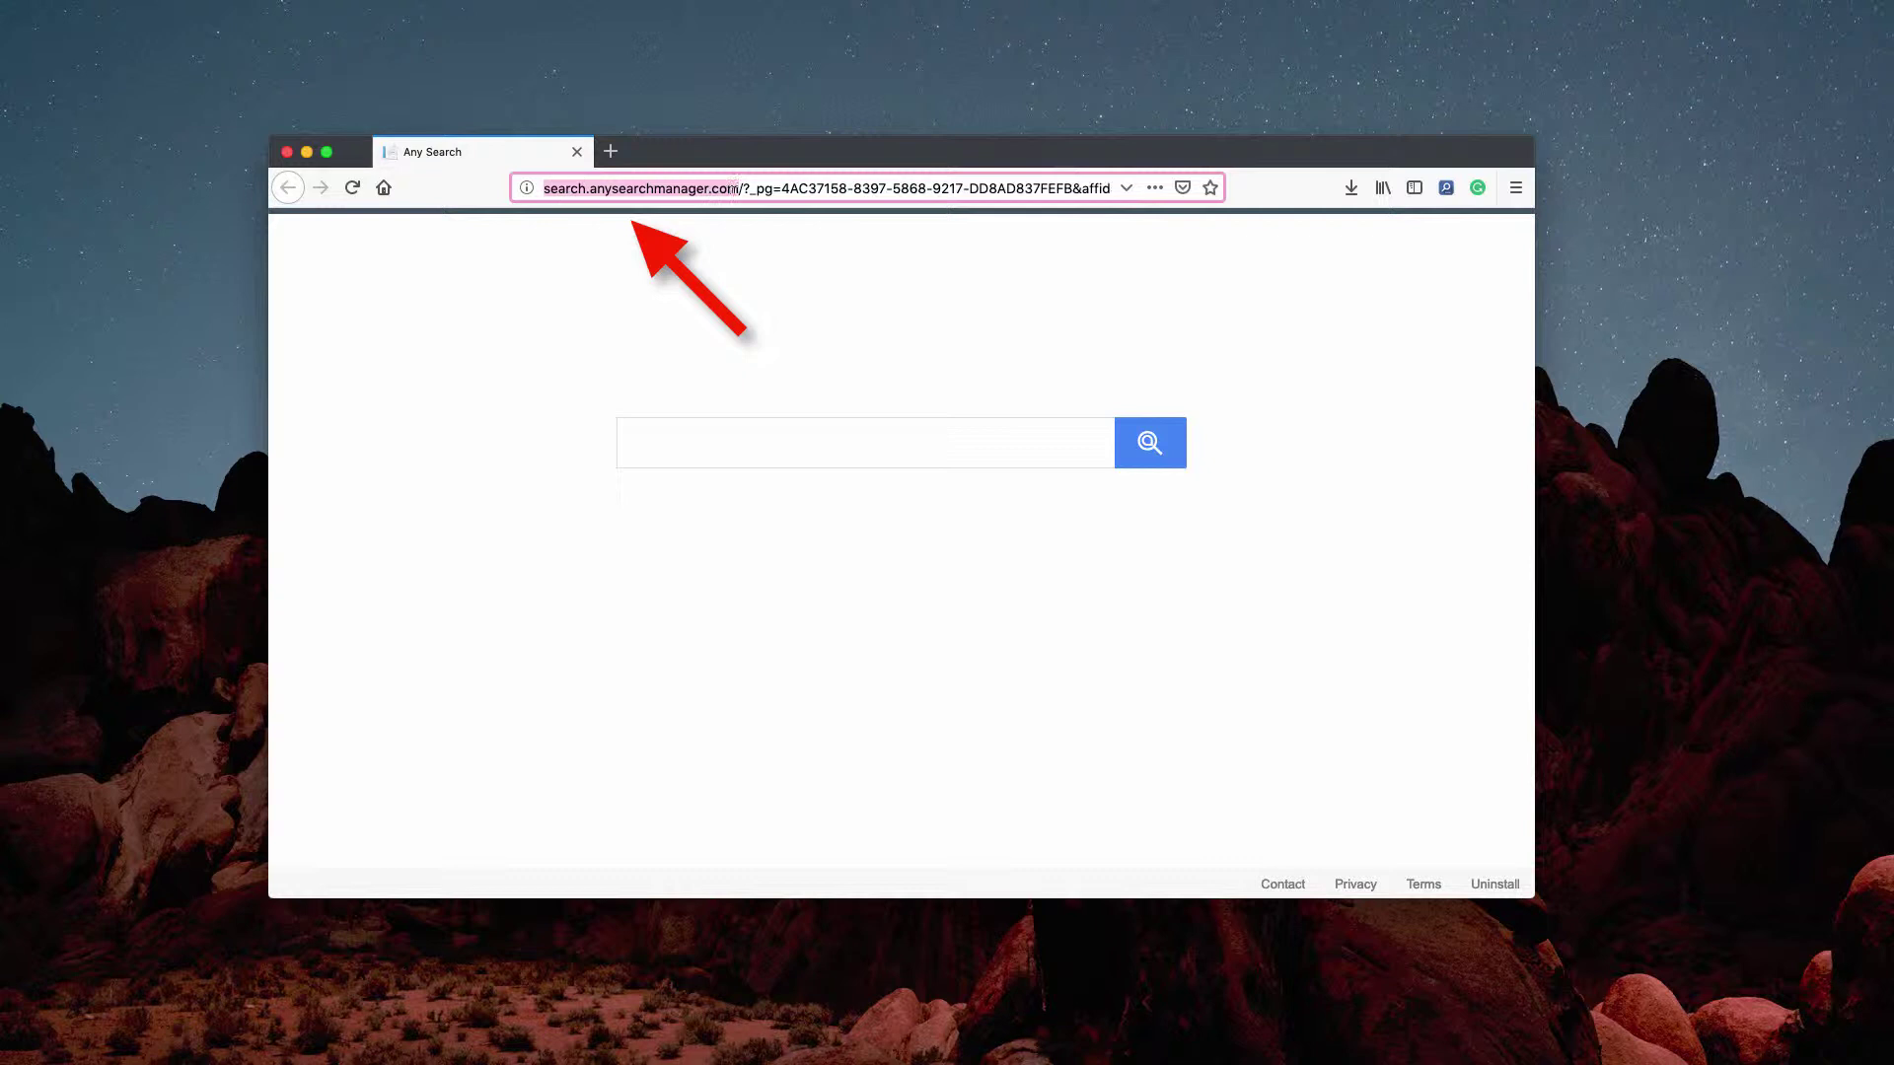
click(737, 187)
drag(737, 187, 546, 188)
click(637, 189)
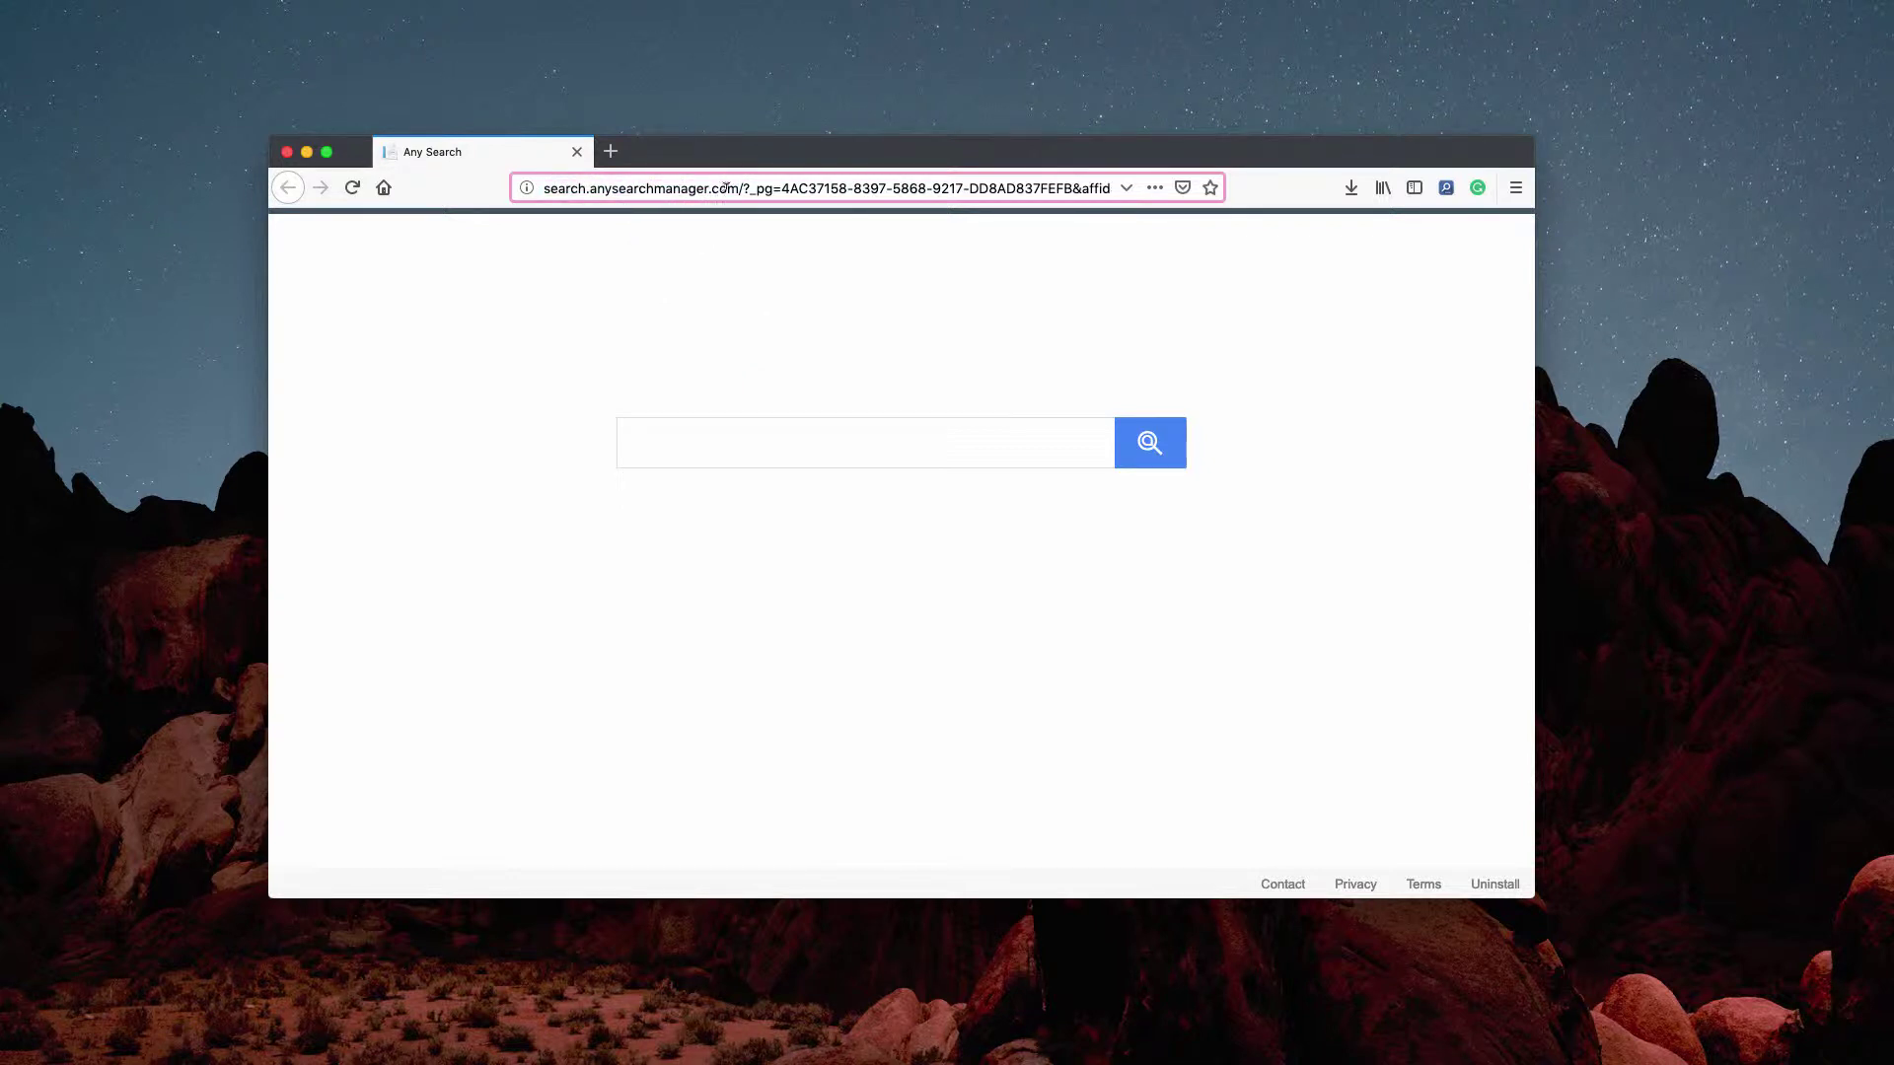
drag(742, 188, 556, 184)
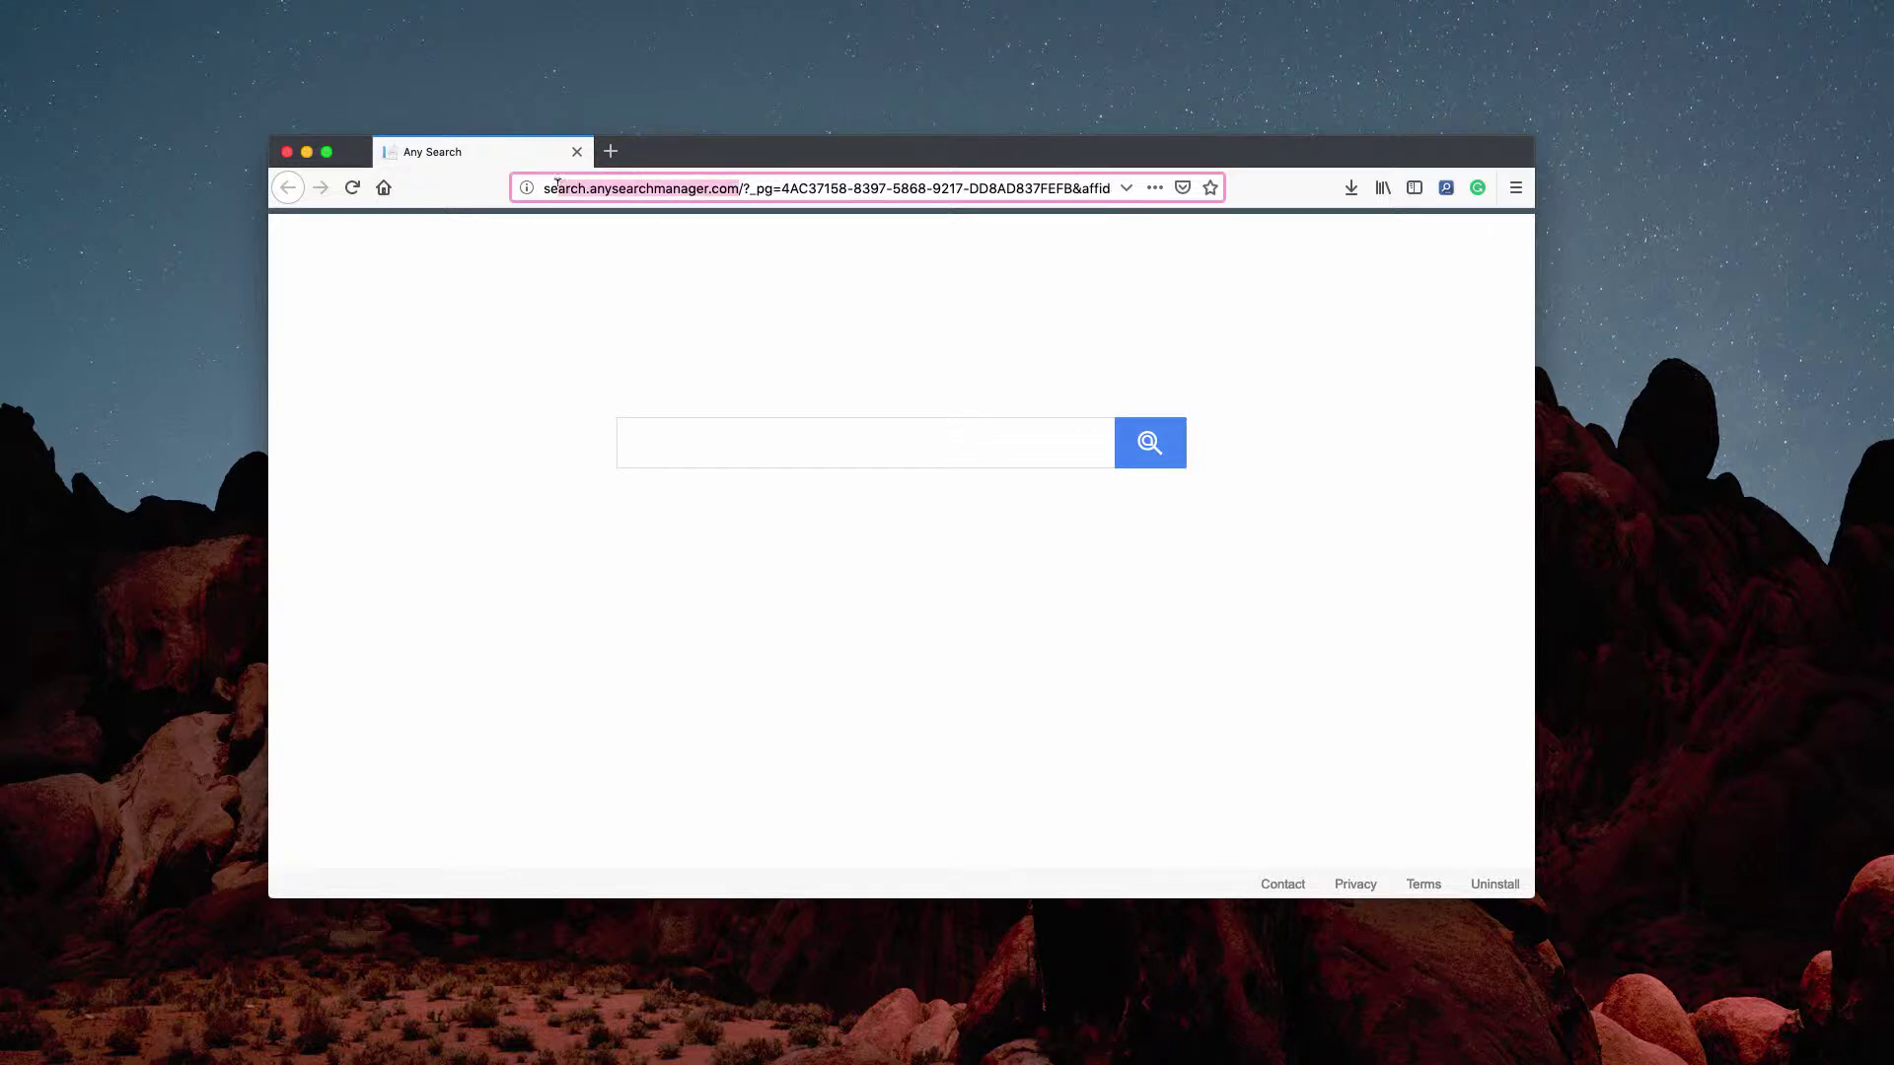
click(593, 189)
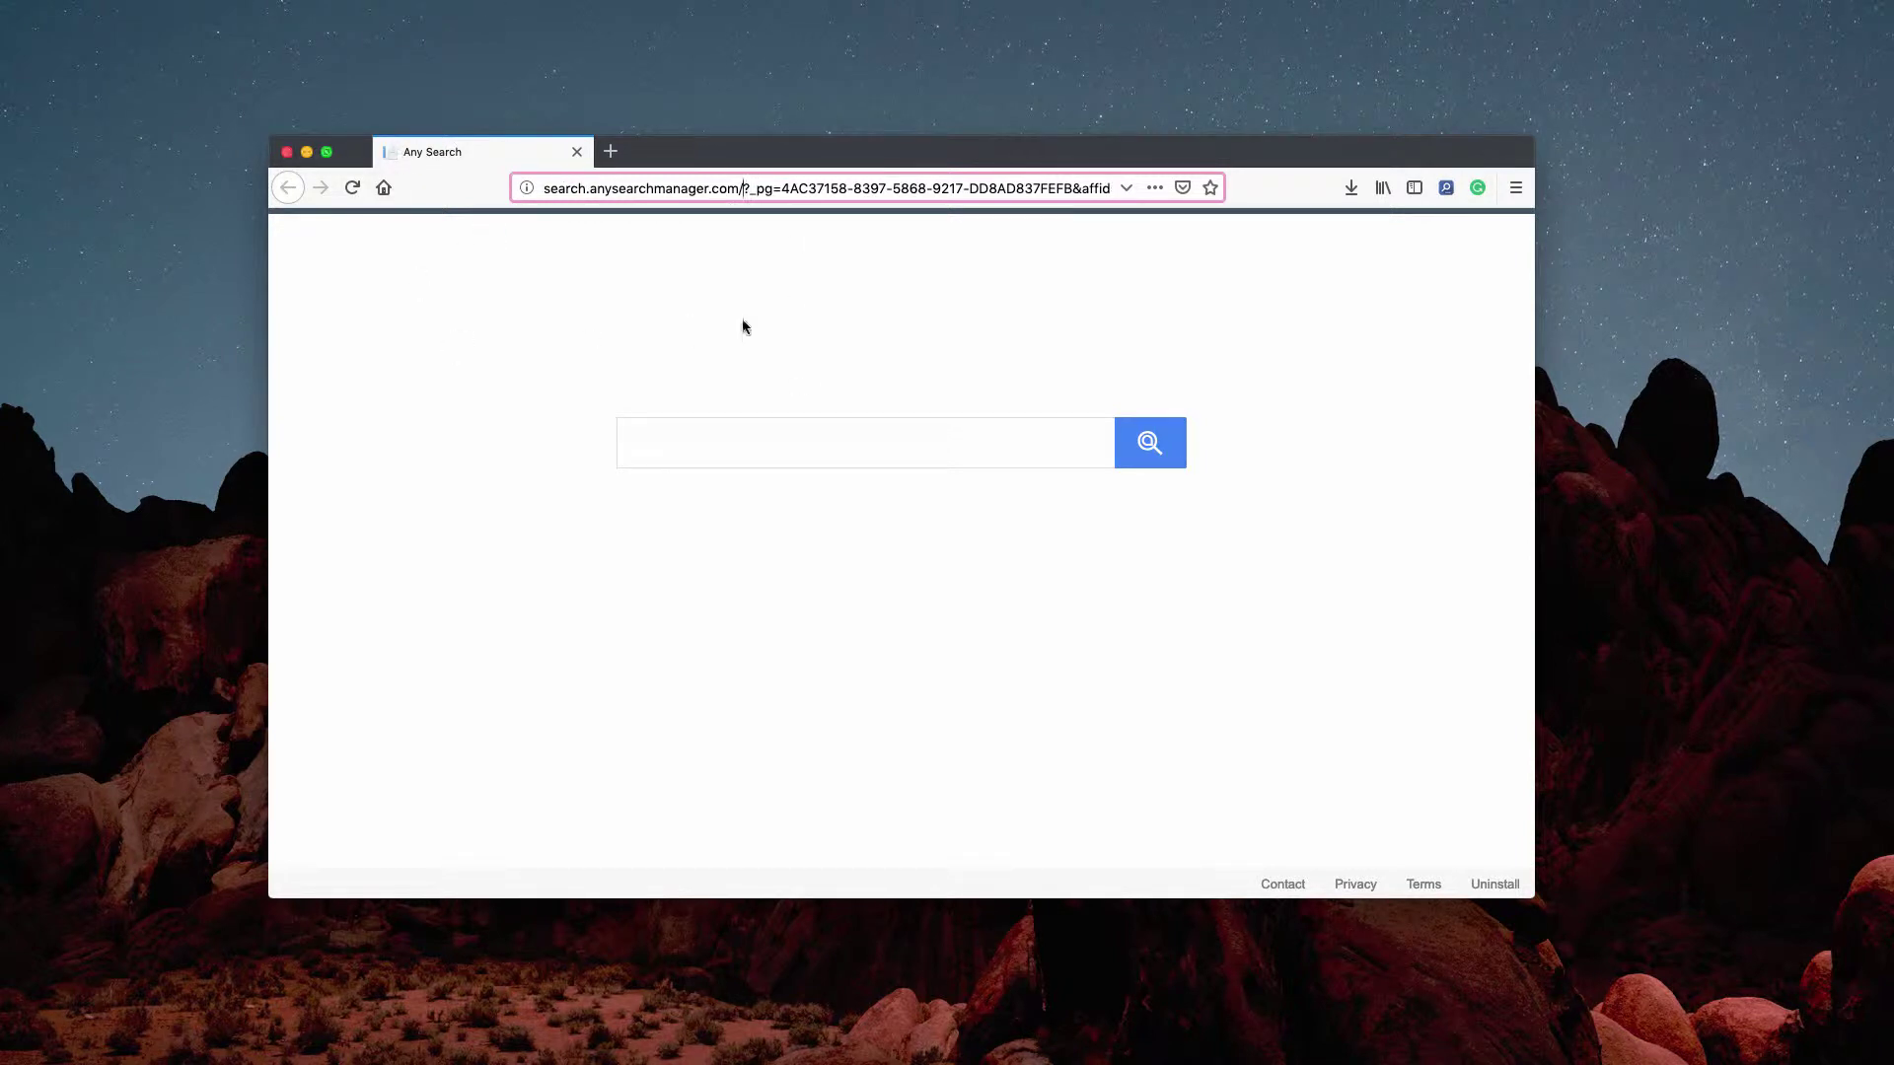
- Search 'search term' from the hijacked start page, landing on Yahoo results
click(740, 447)
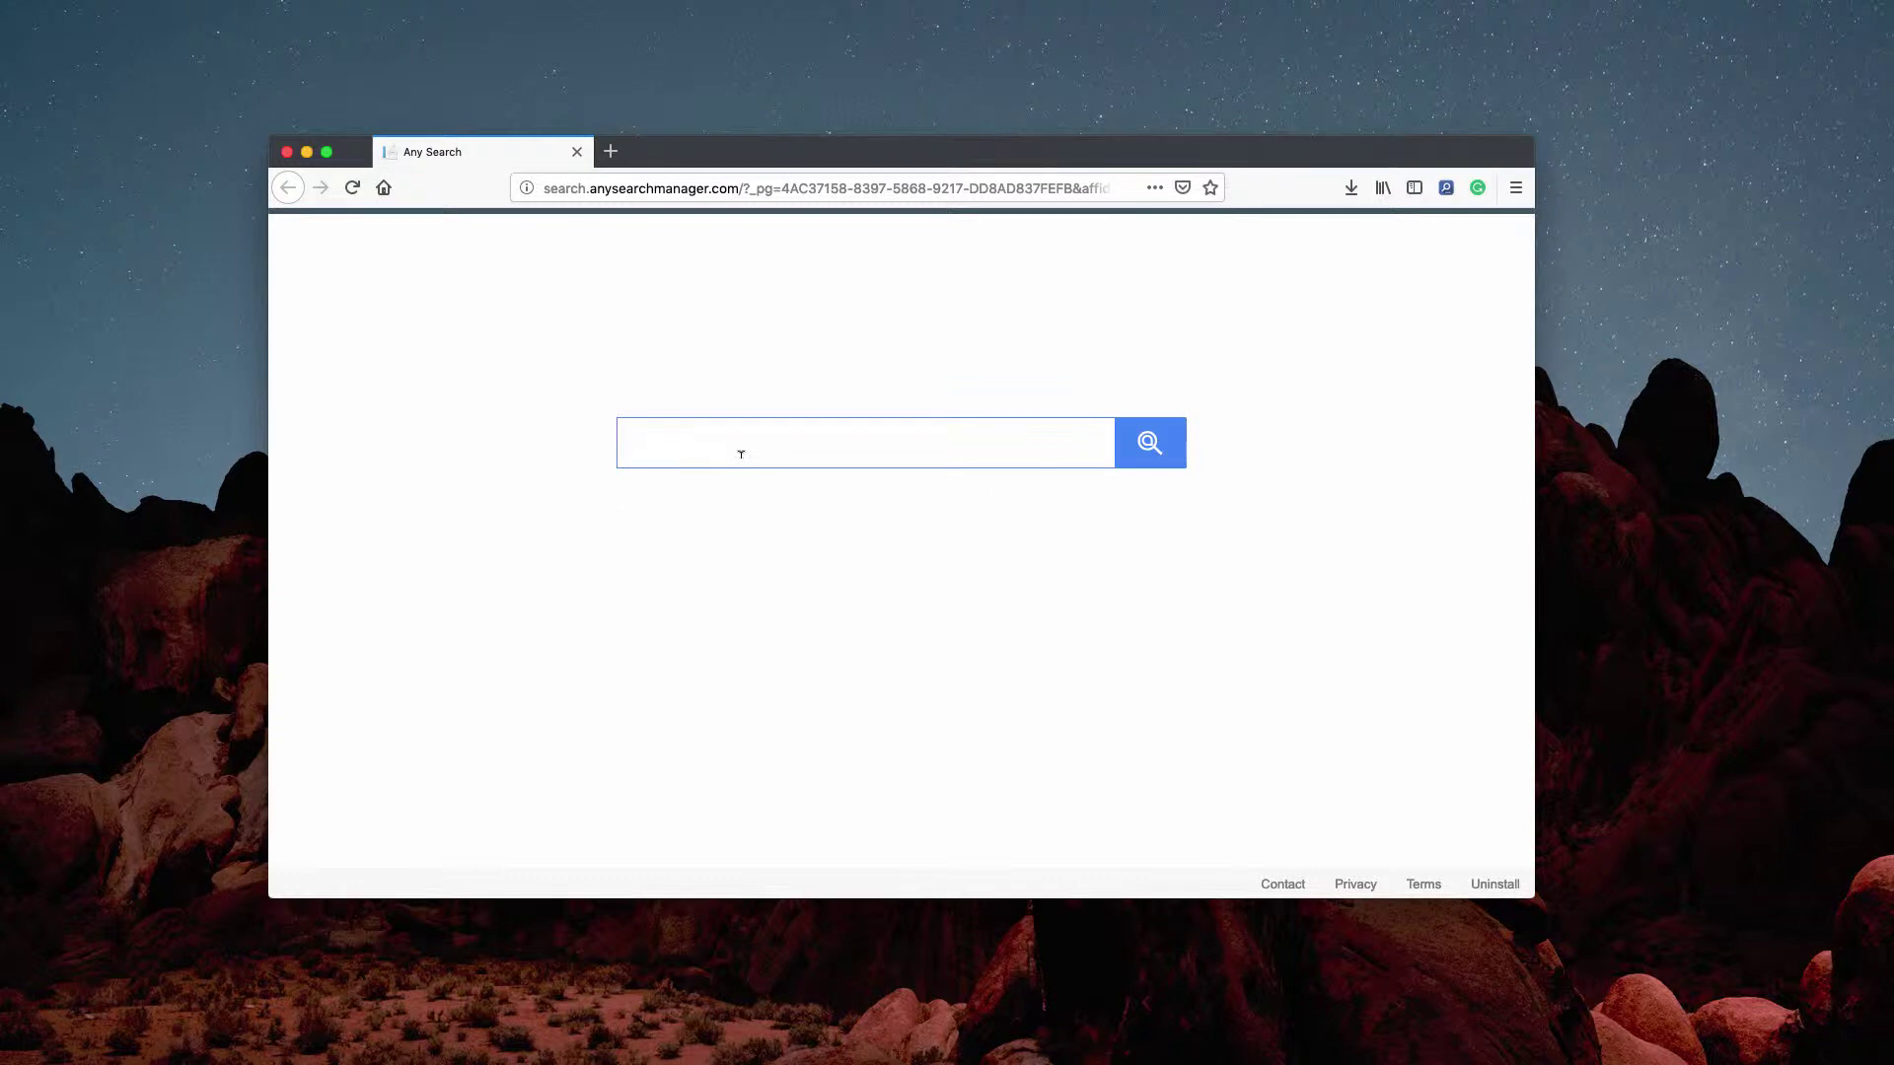
text(se)
text(arch te)
text(rm)
key(Return)
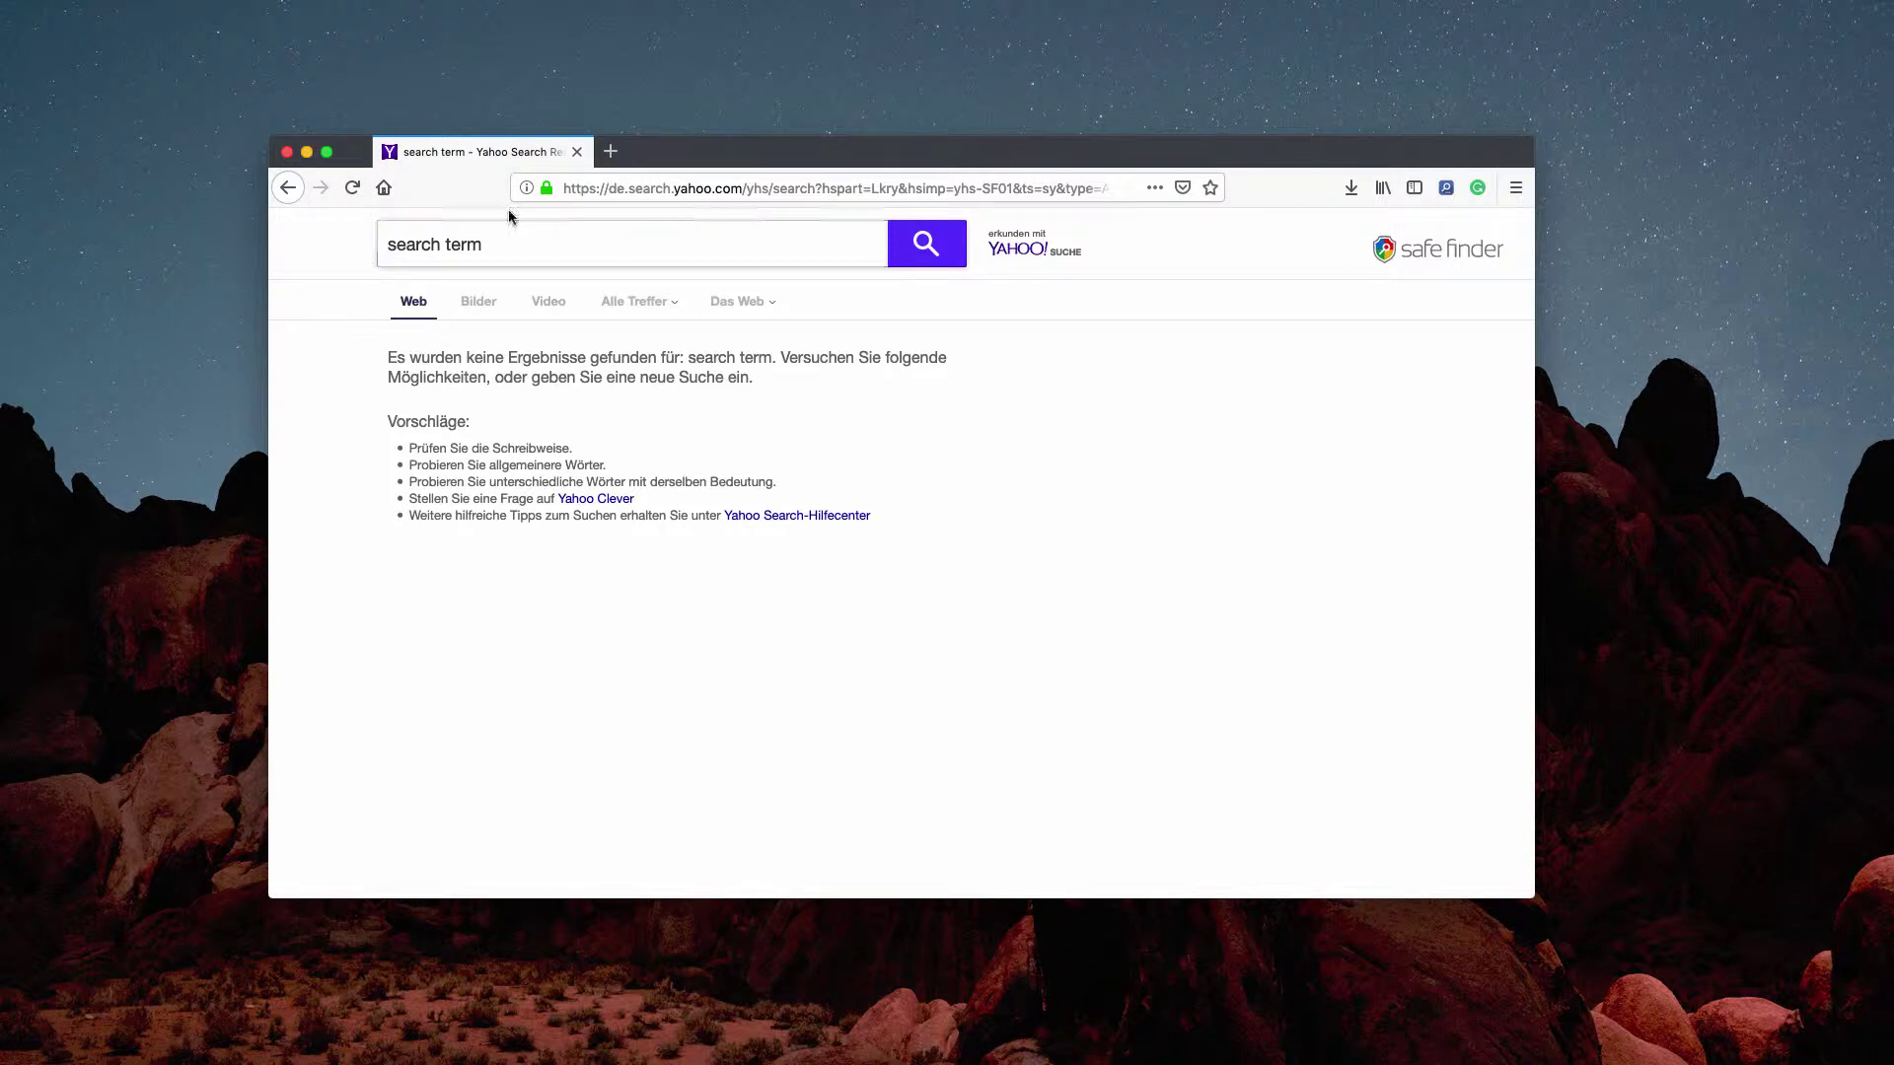
click(287, 186)
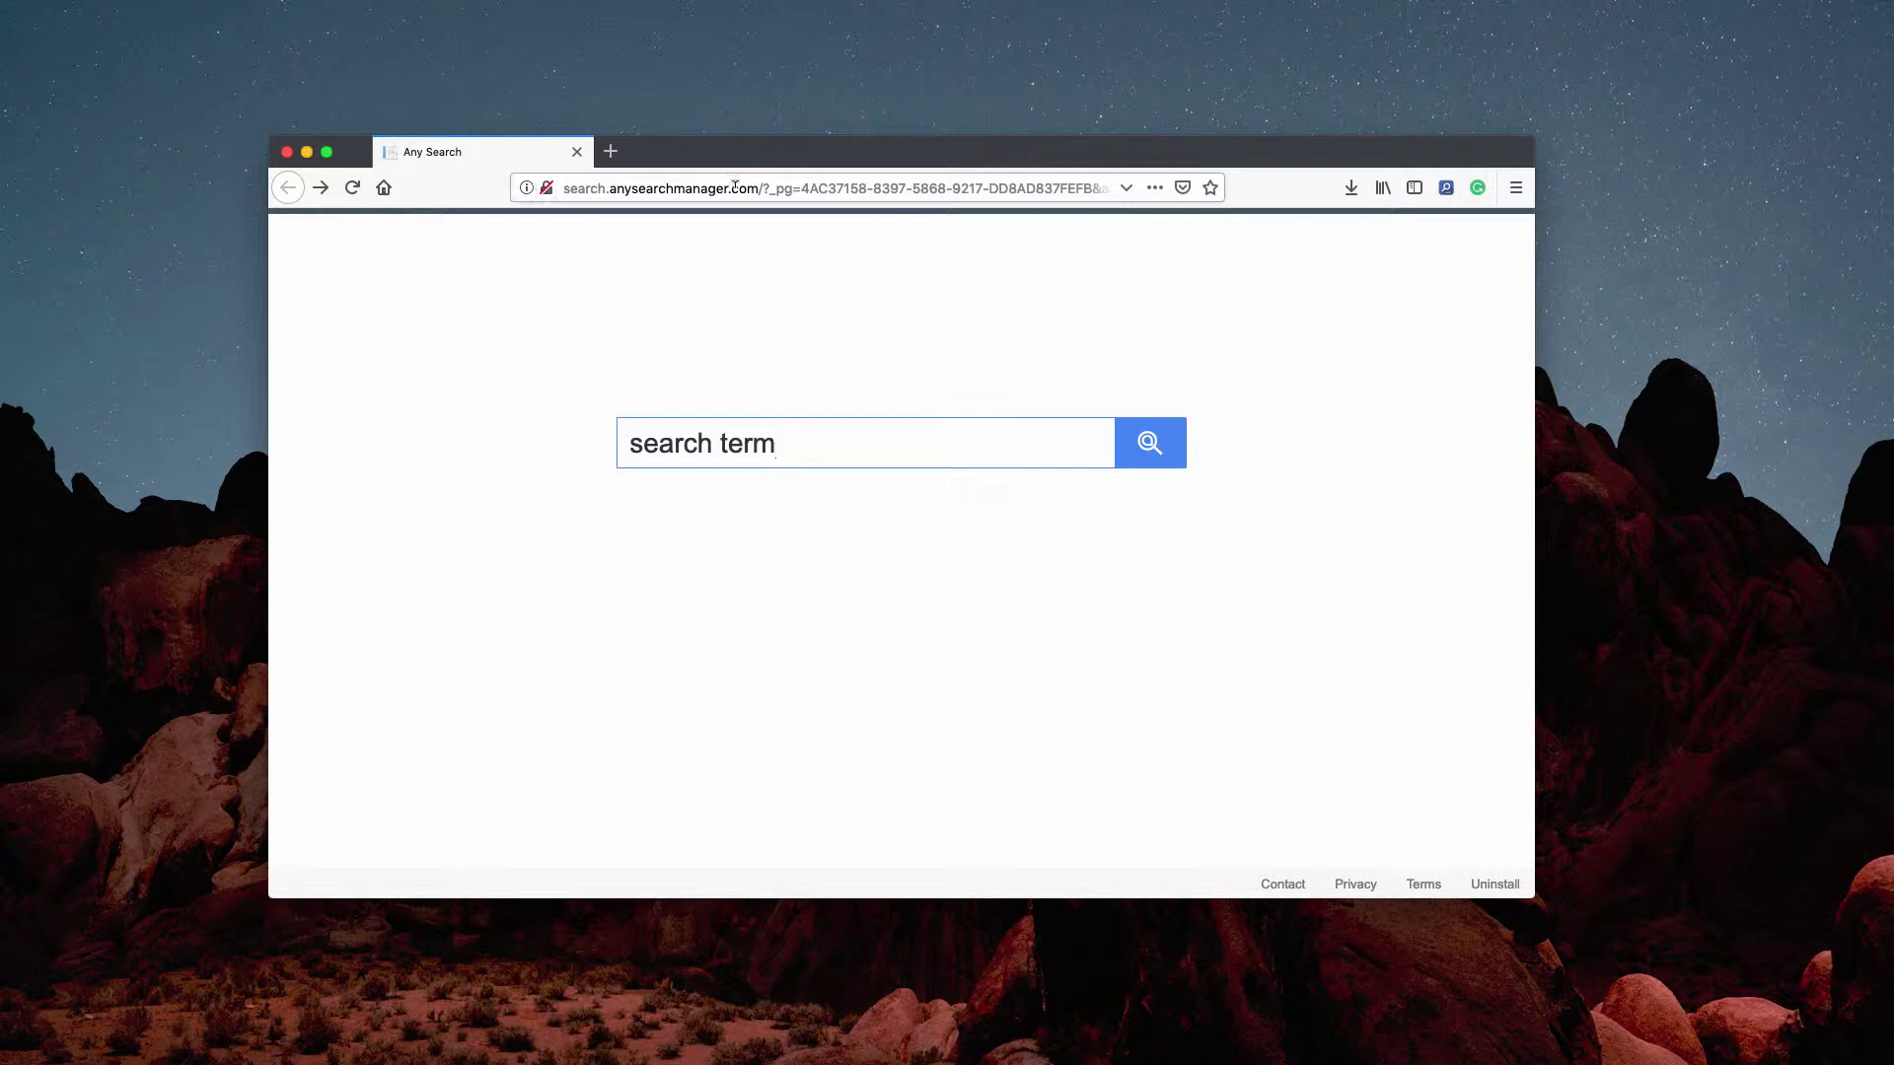
drag(759, 189, 616, 188)
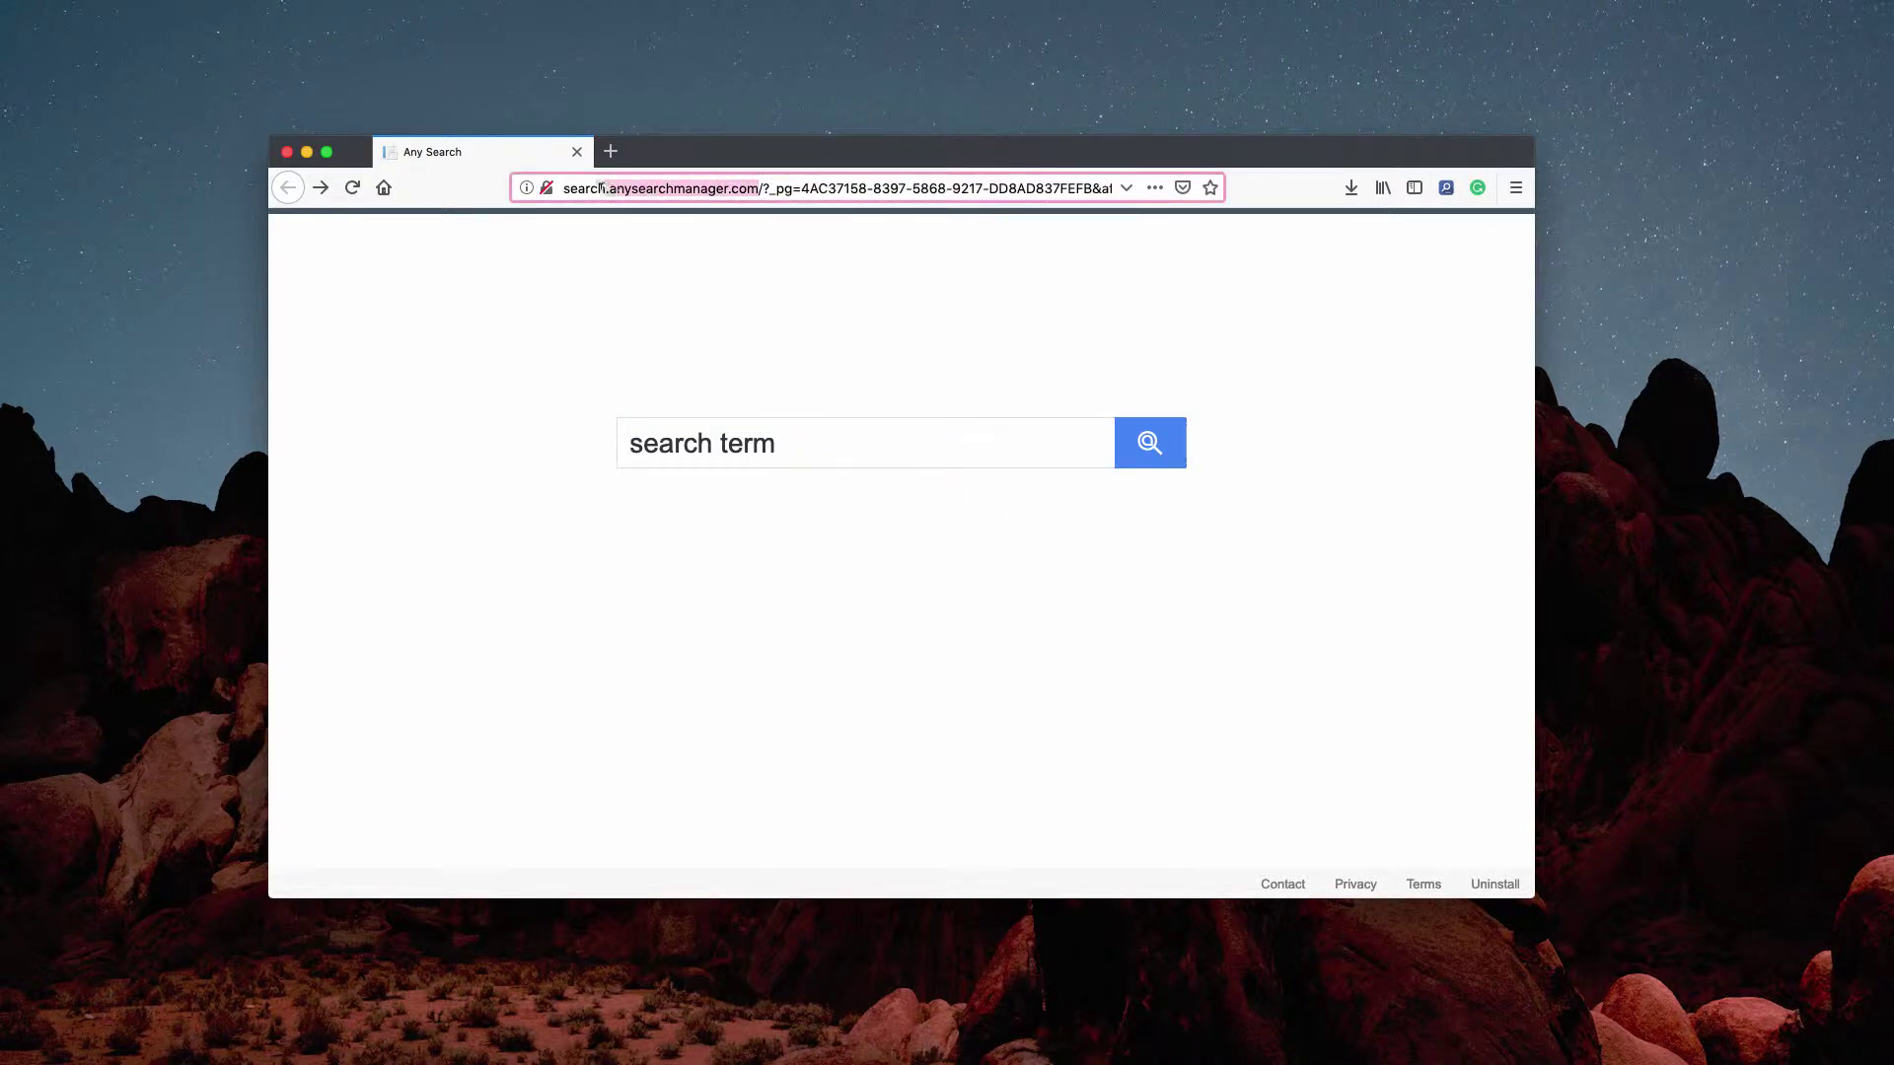
click(745, 188)
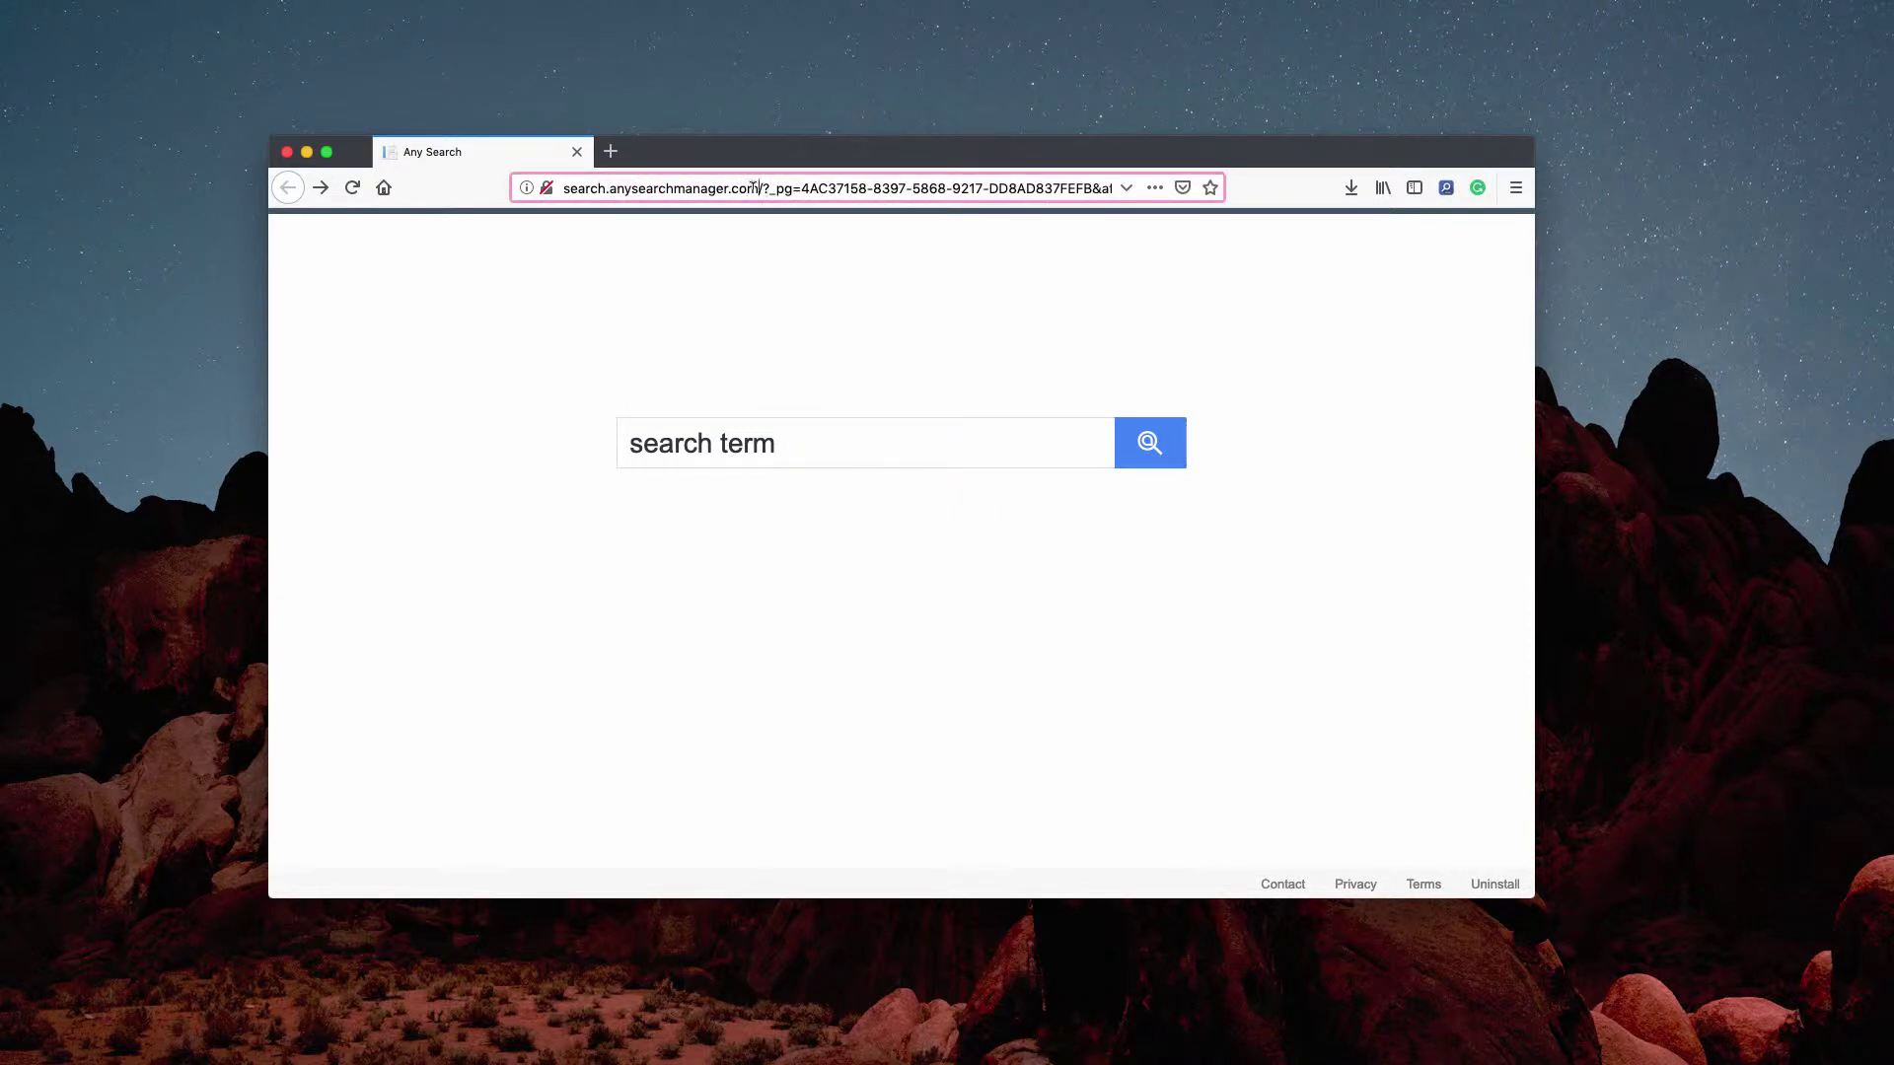
drag(759, 188, 596, 187)
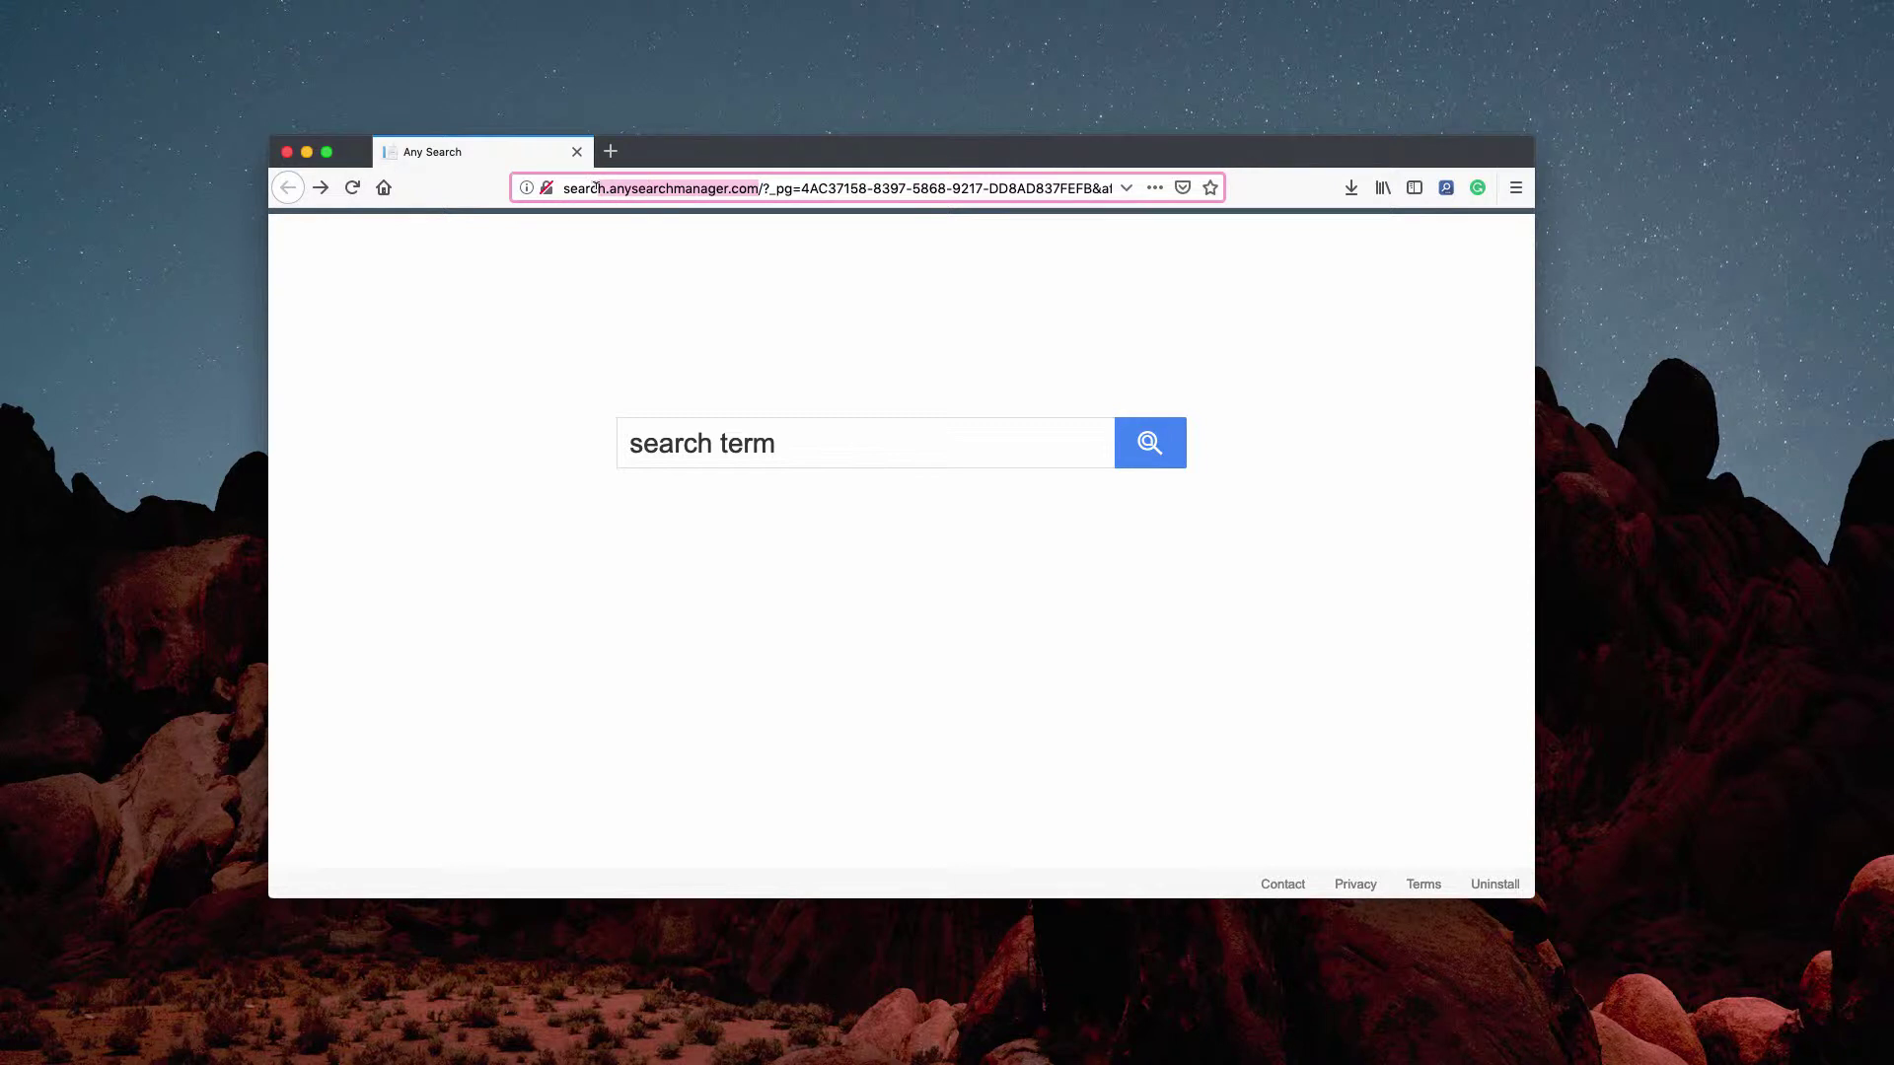
click(637, 189)
drag(563, 188, 777, 176)
- Reach the Home preferences from the main menu, showing the custom homepage address
click(1517, 189)
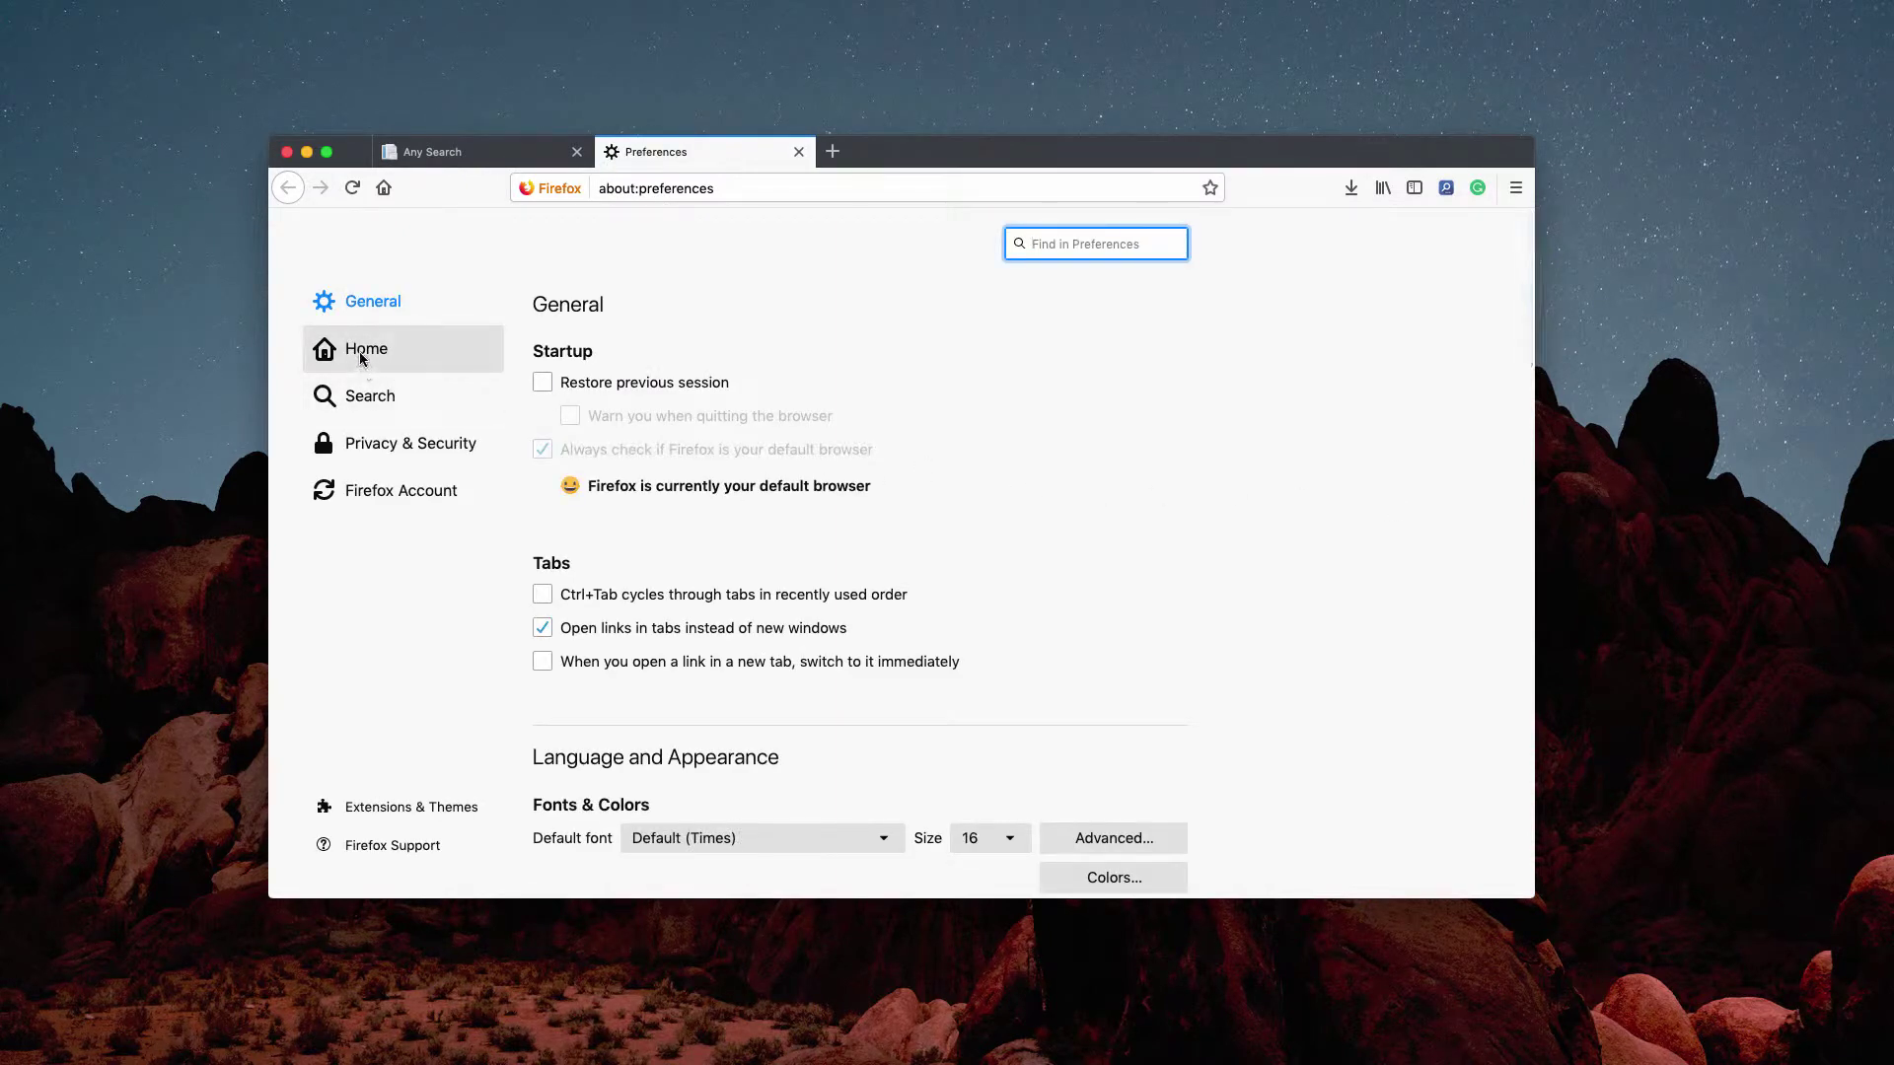
click(361, 348)
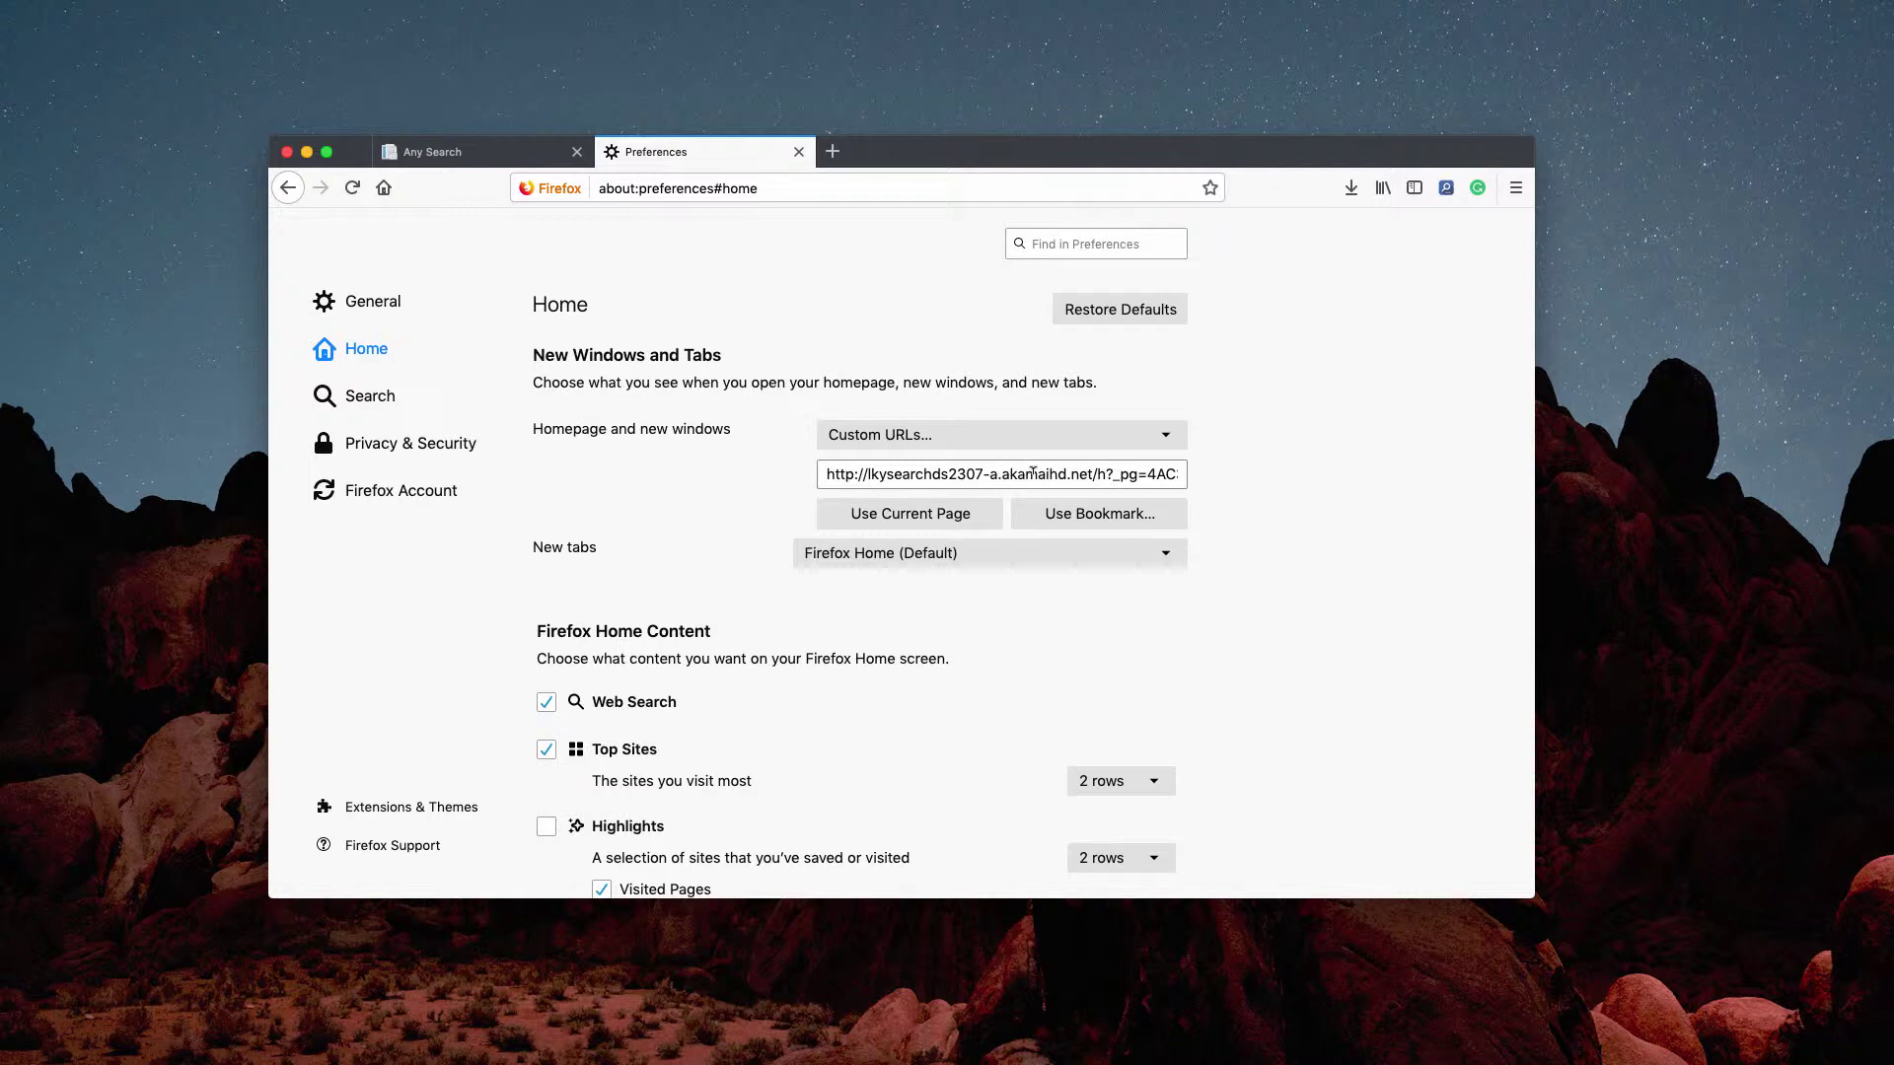
click(1033, 473)
key(super+a)
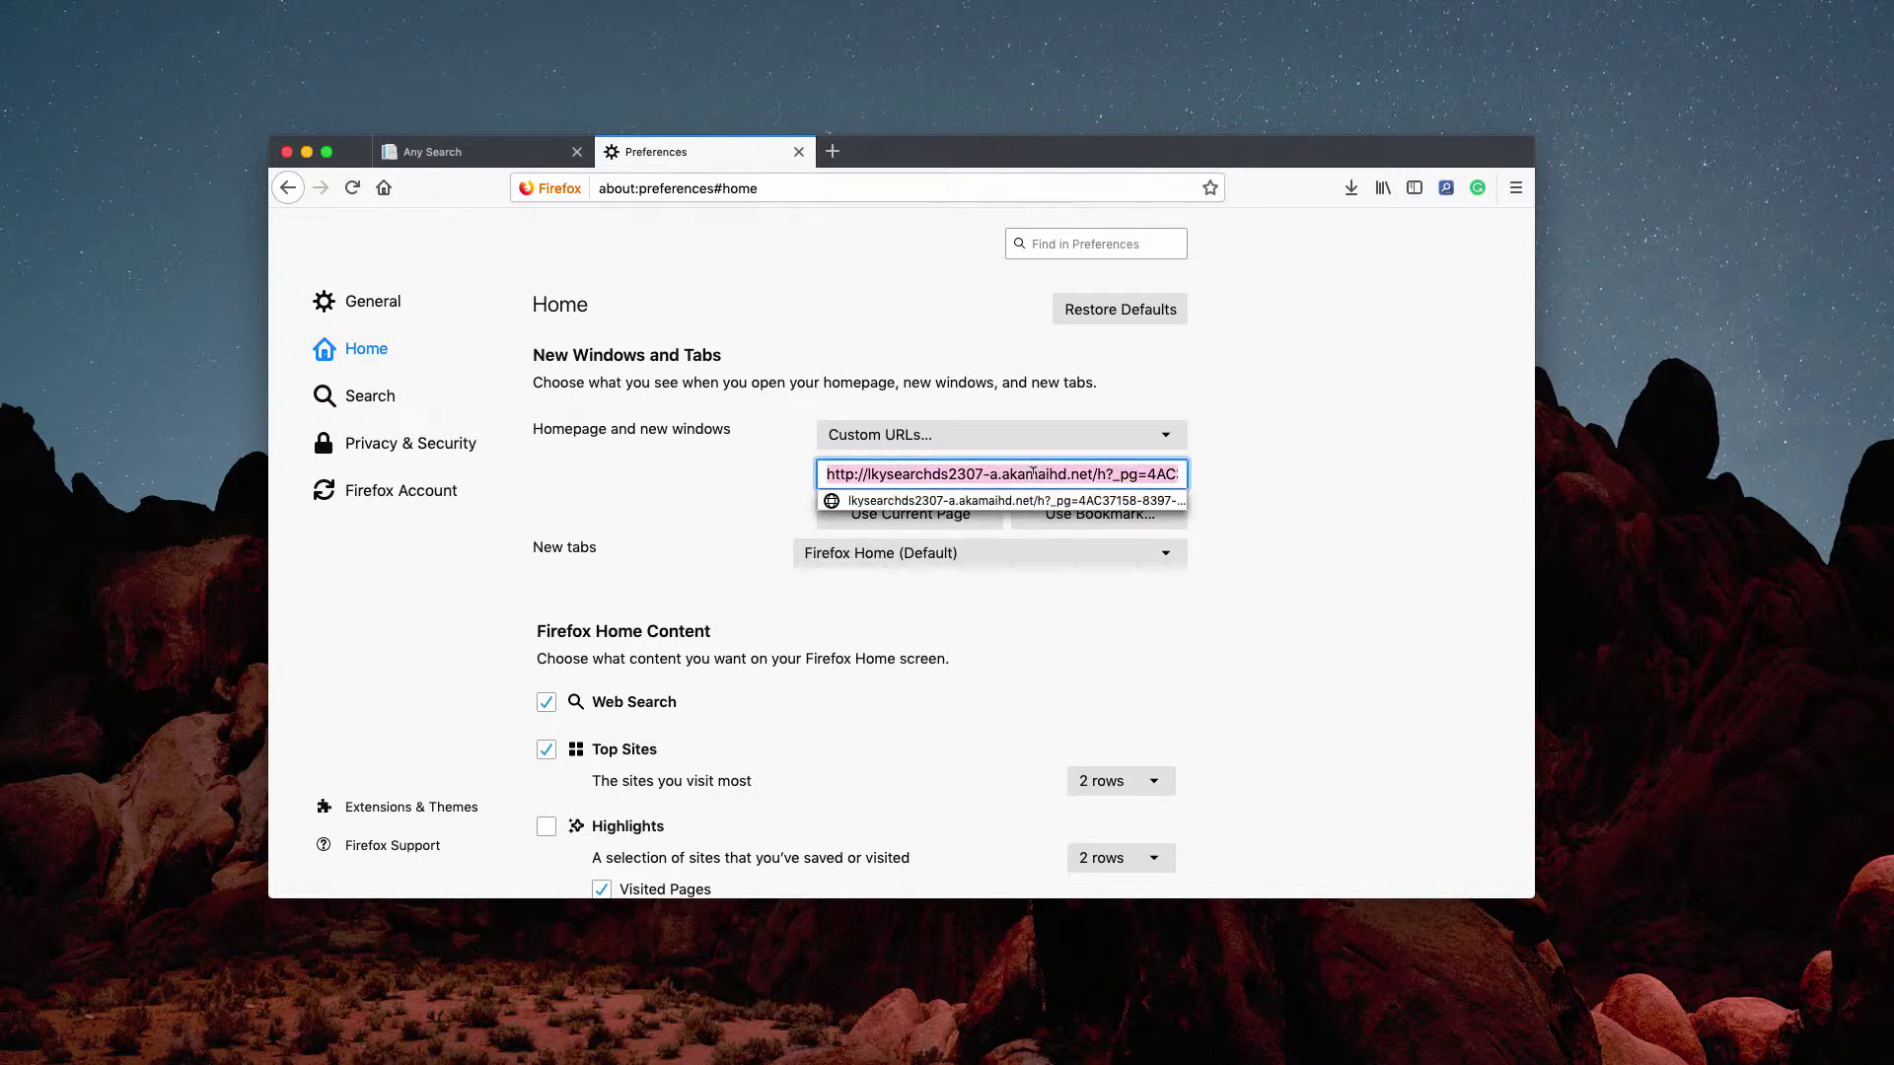
key(BackSpace)
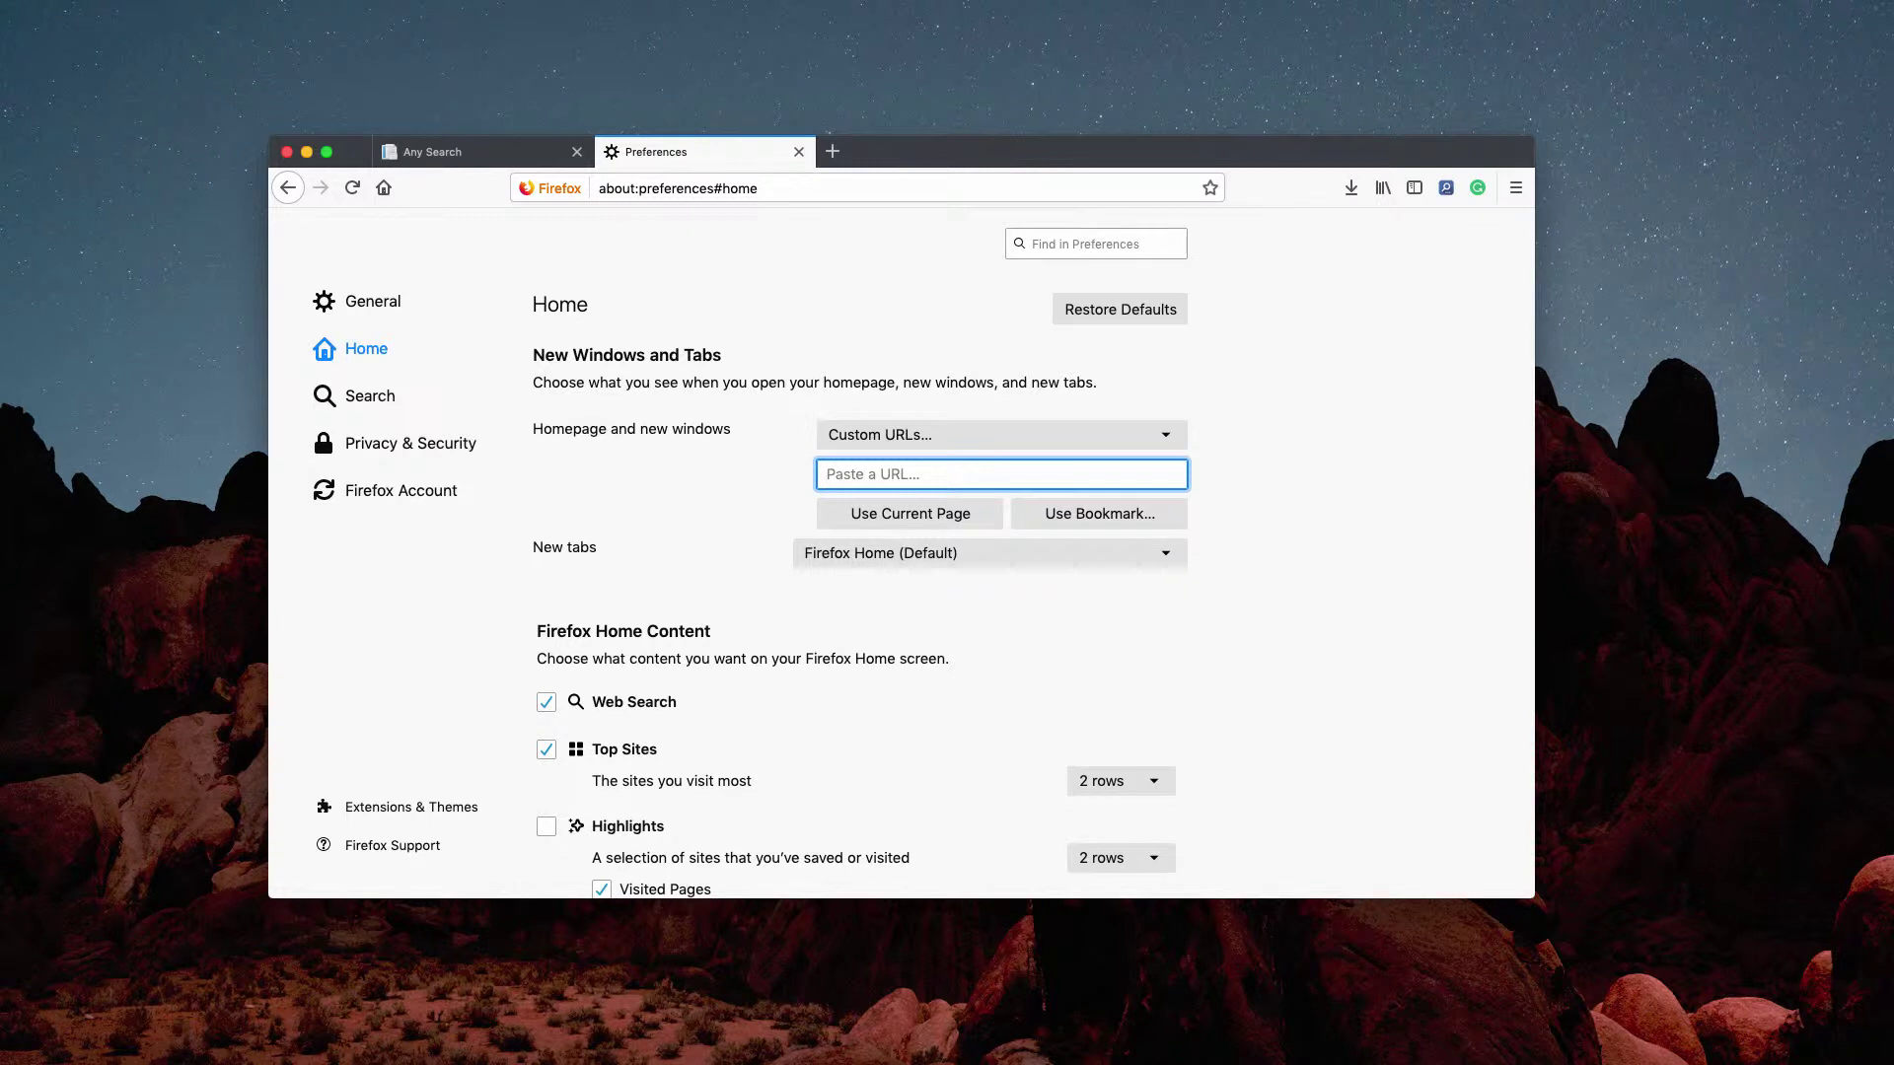
text(googl)
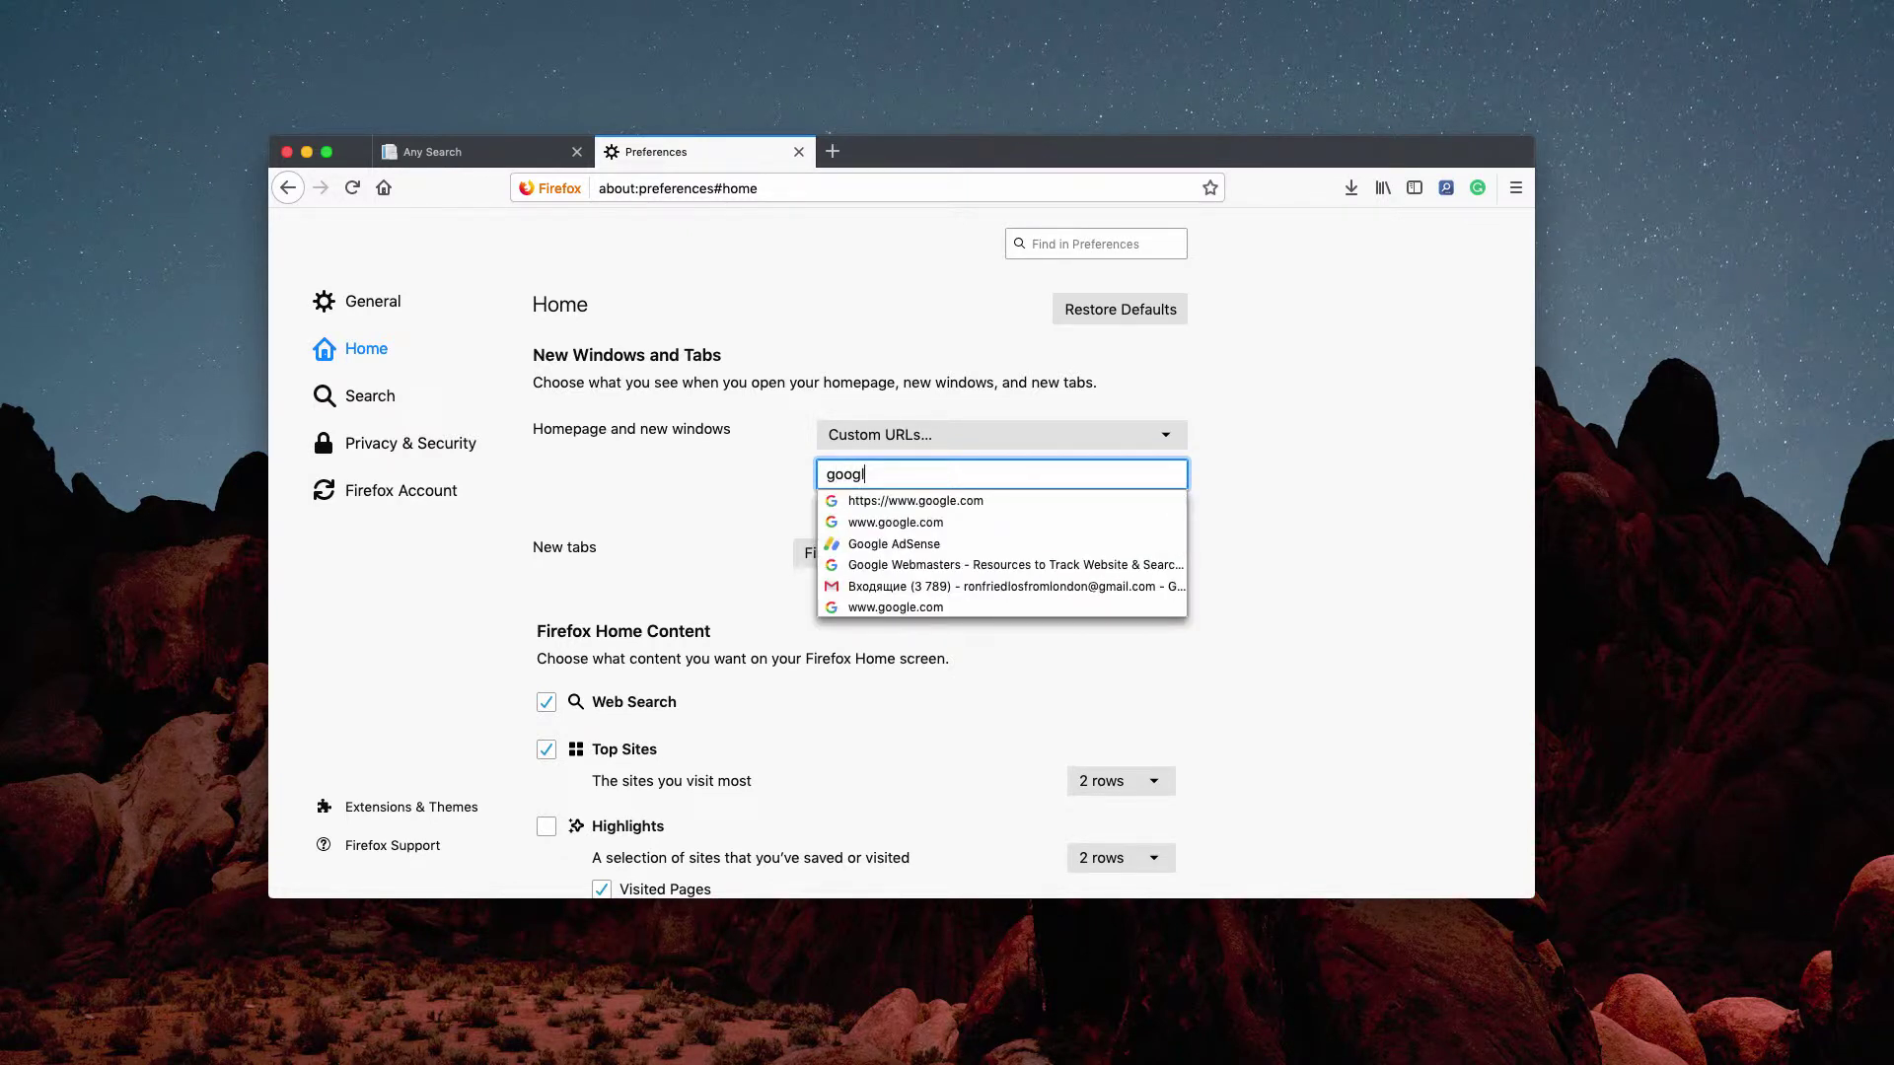
click(989, 503)
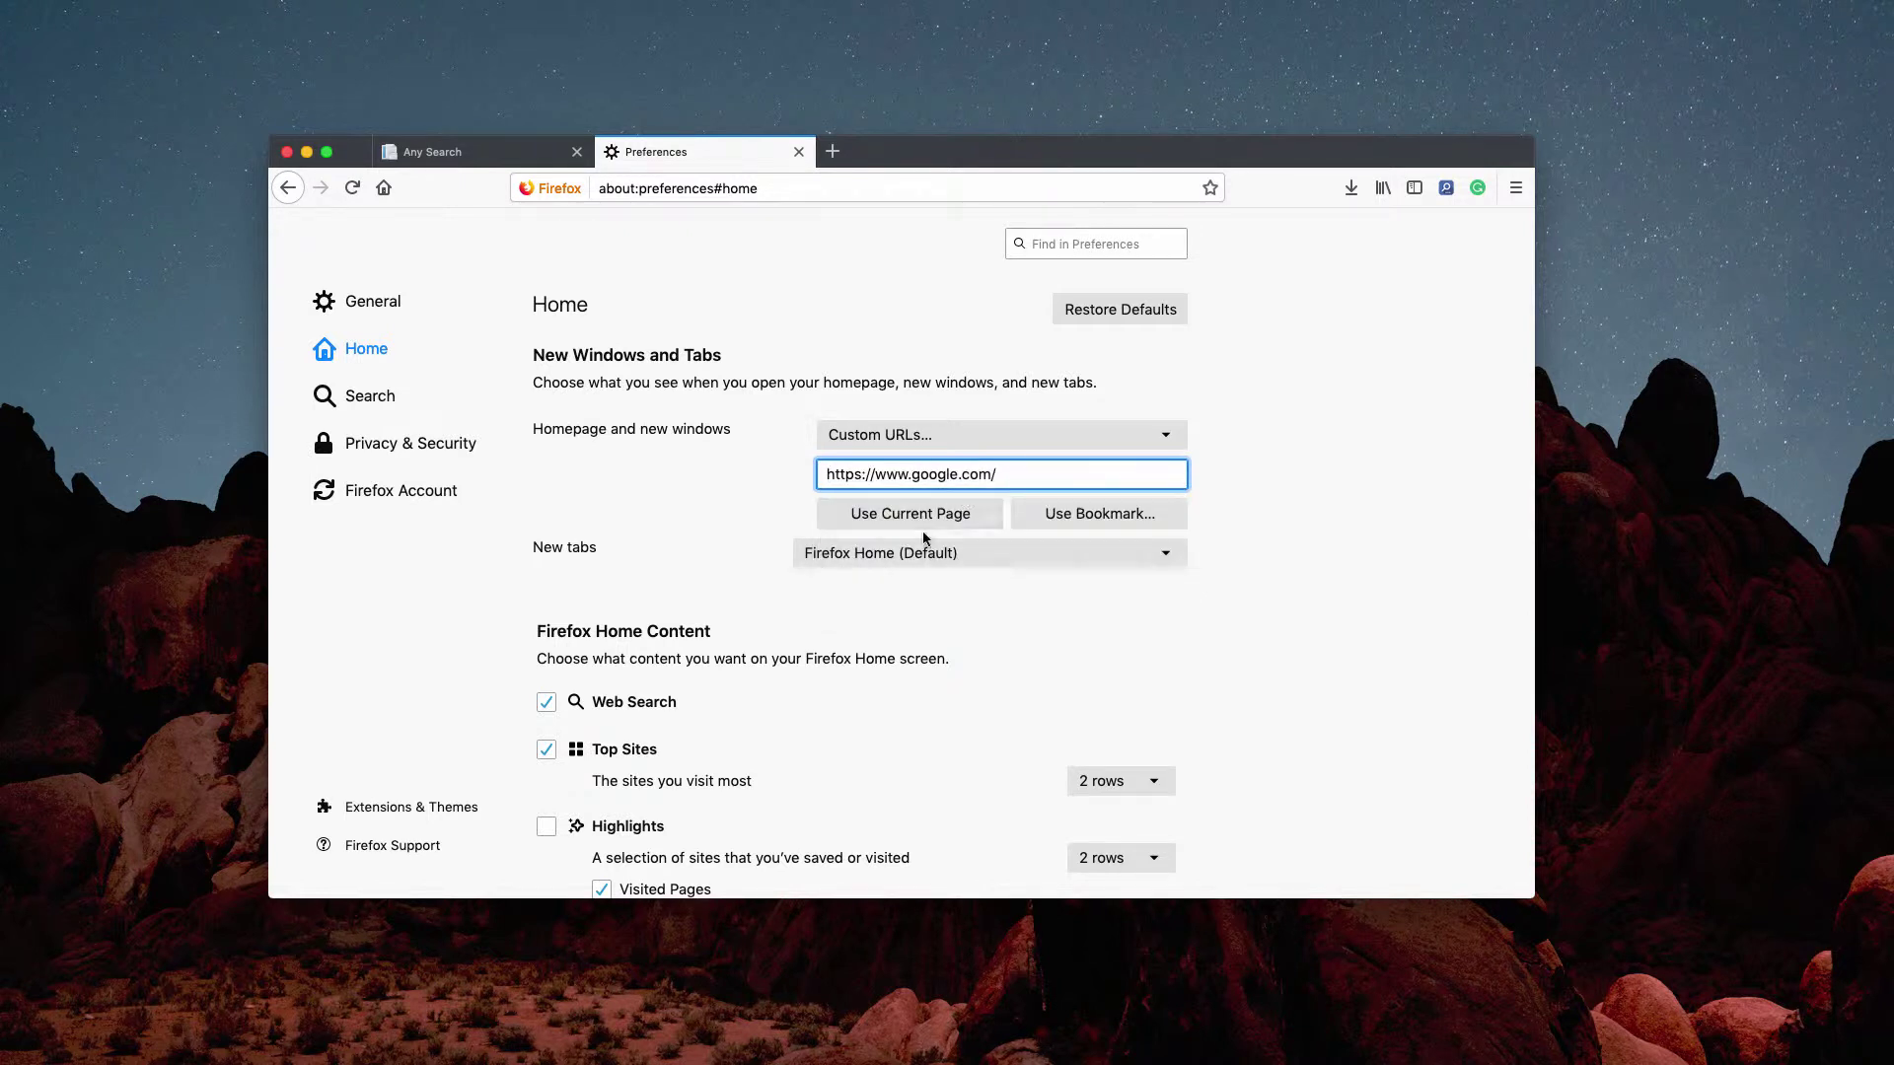
scroll(967, 398, down, 1)
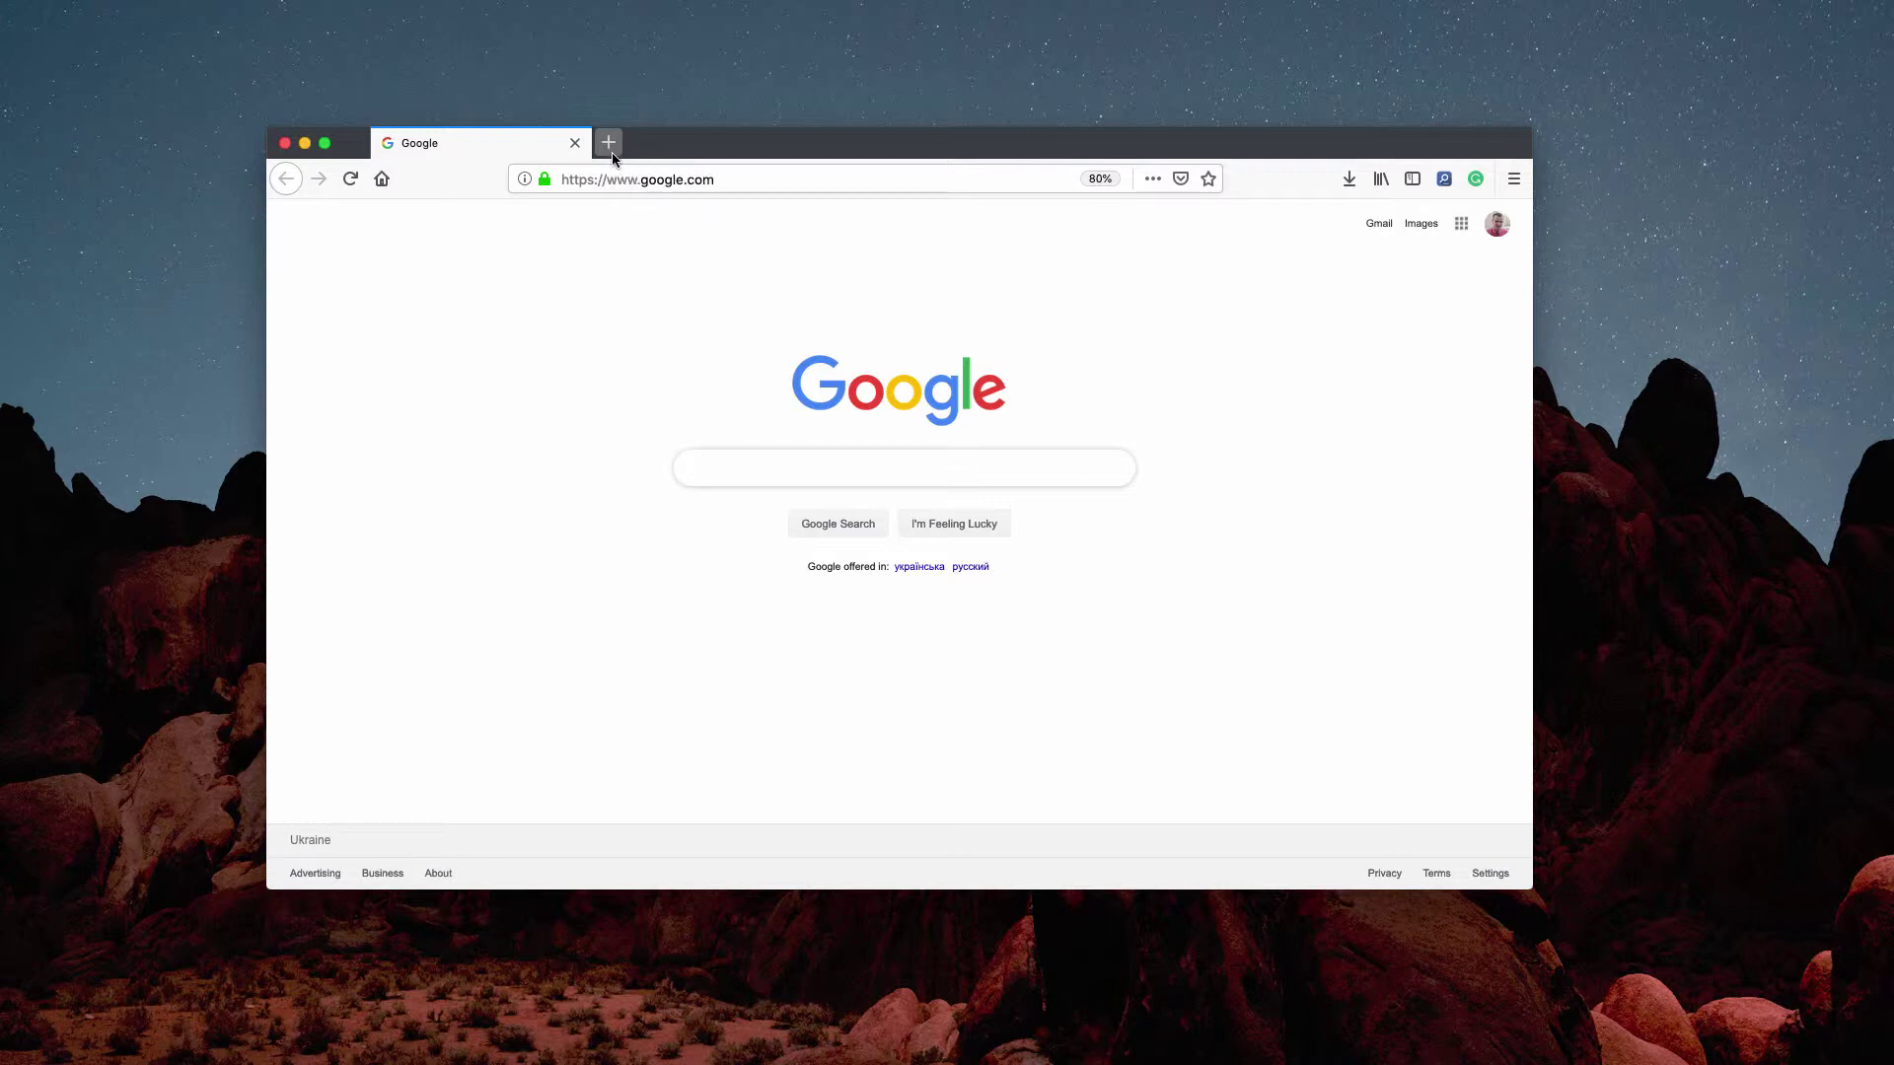
mouse_move(784, 179)
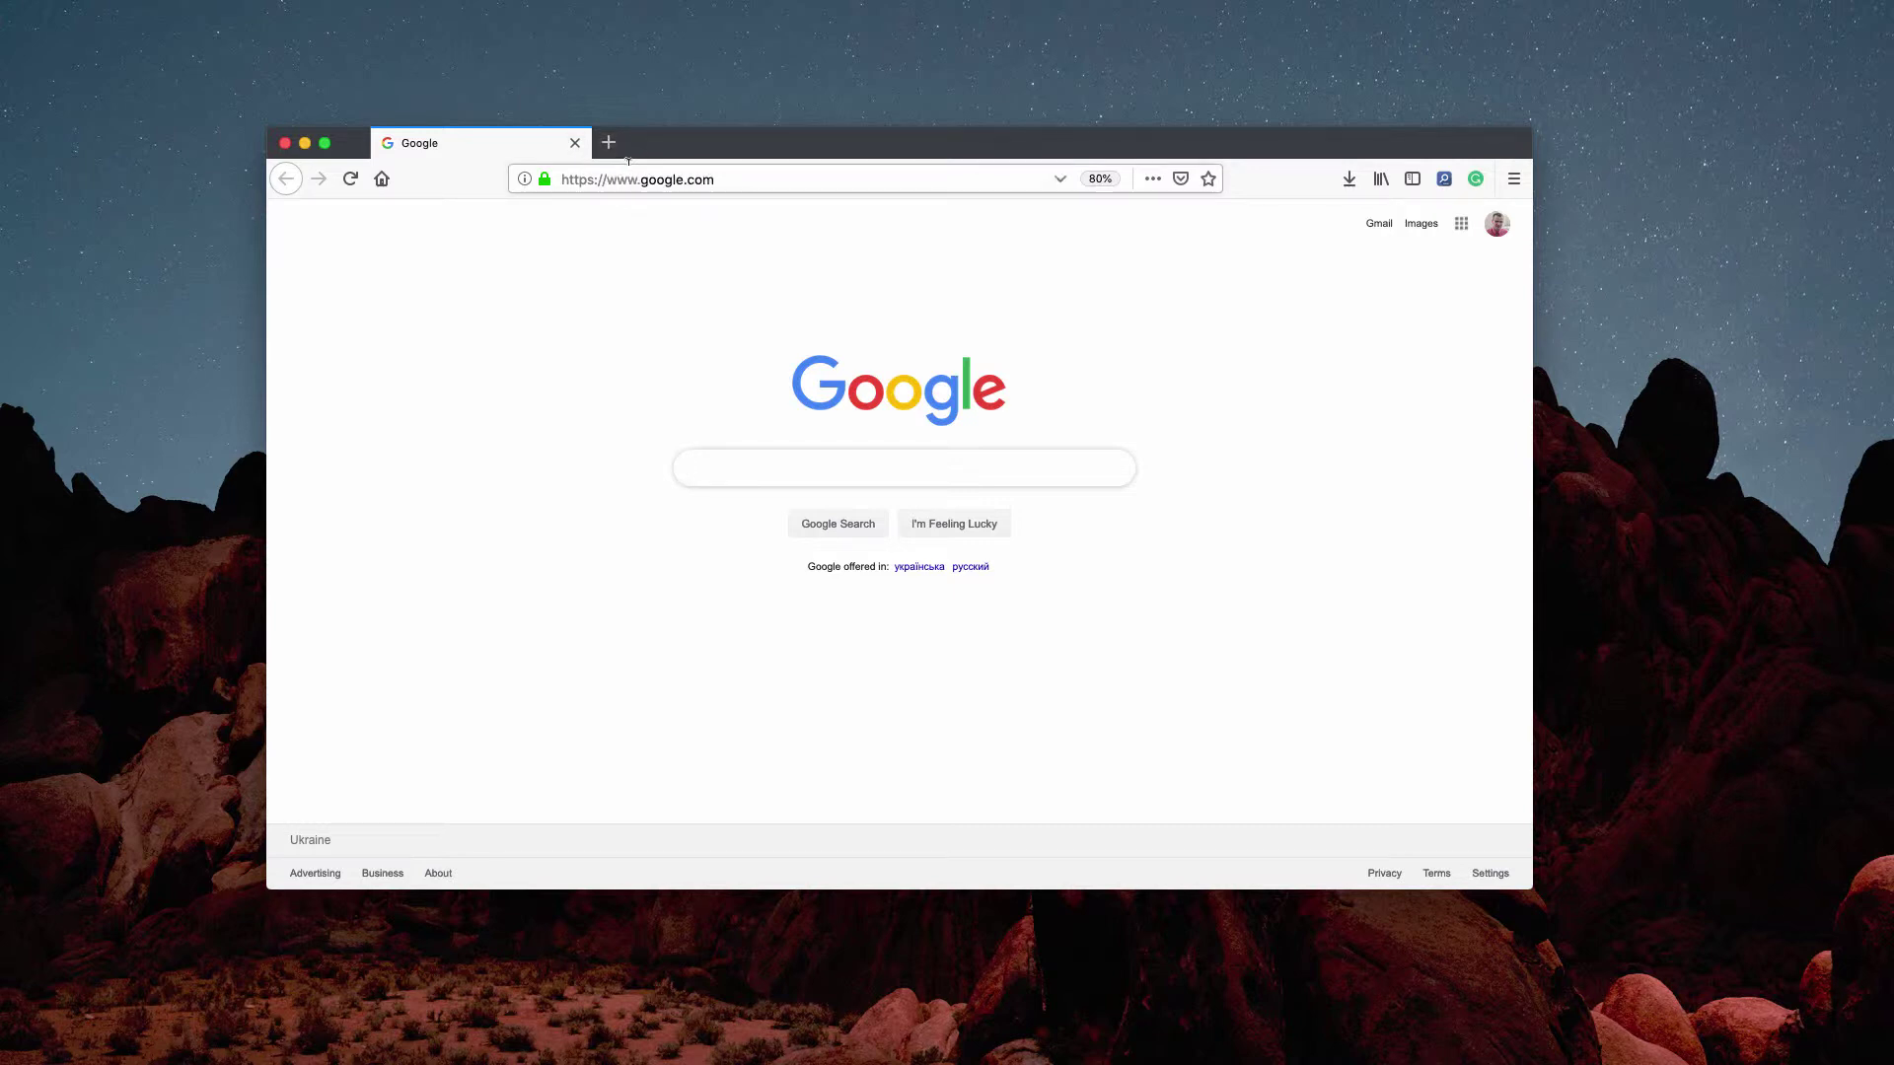
- Navigate the address bar to combocleaner.com
click(742, 178)
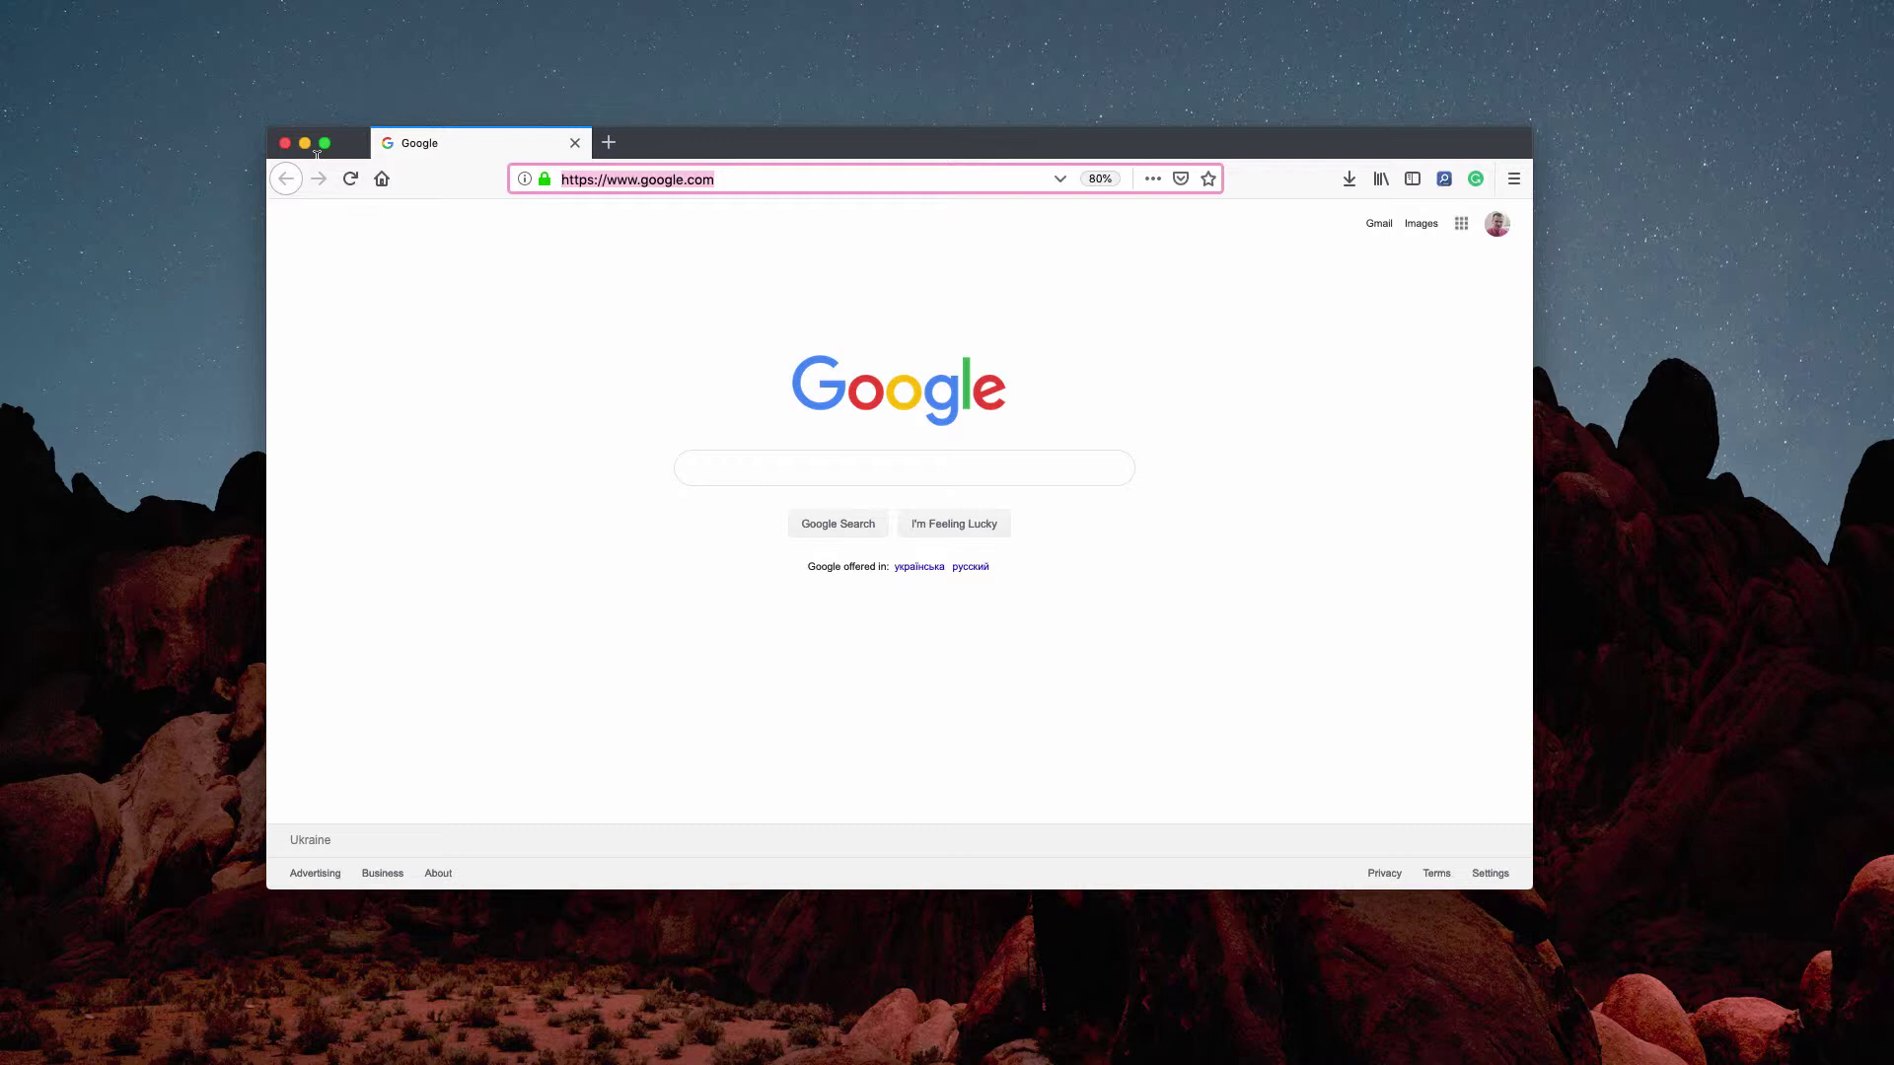
text(com)
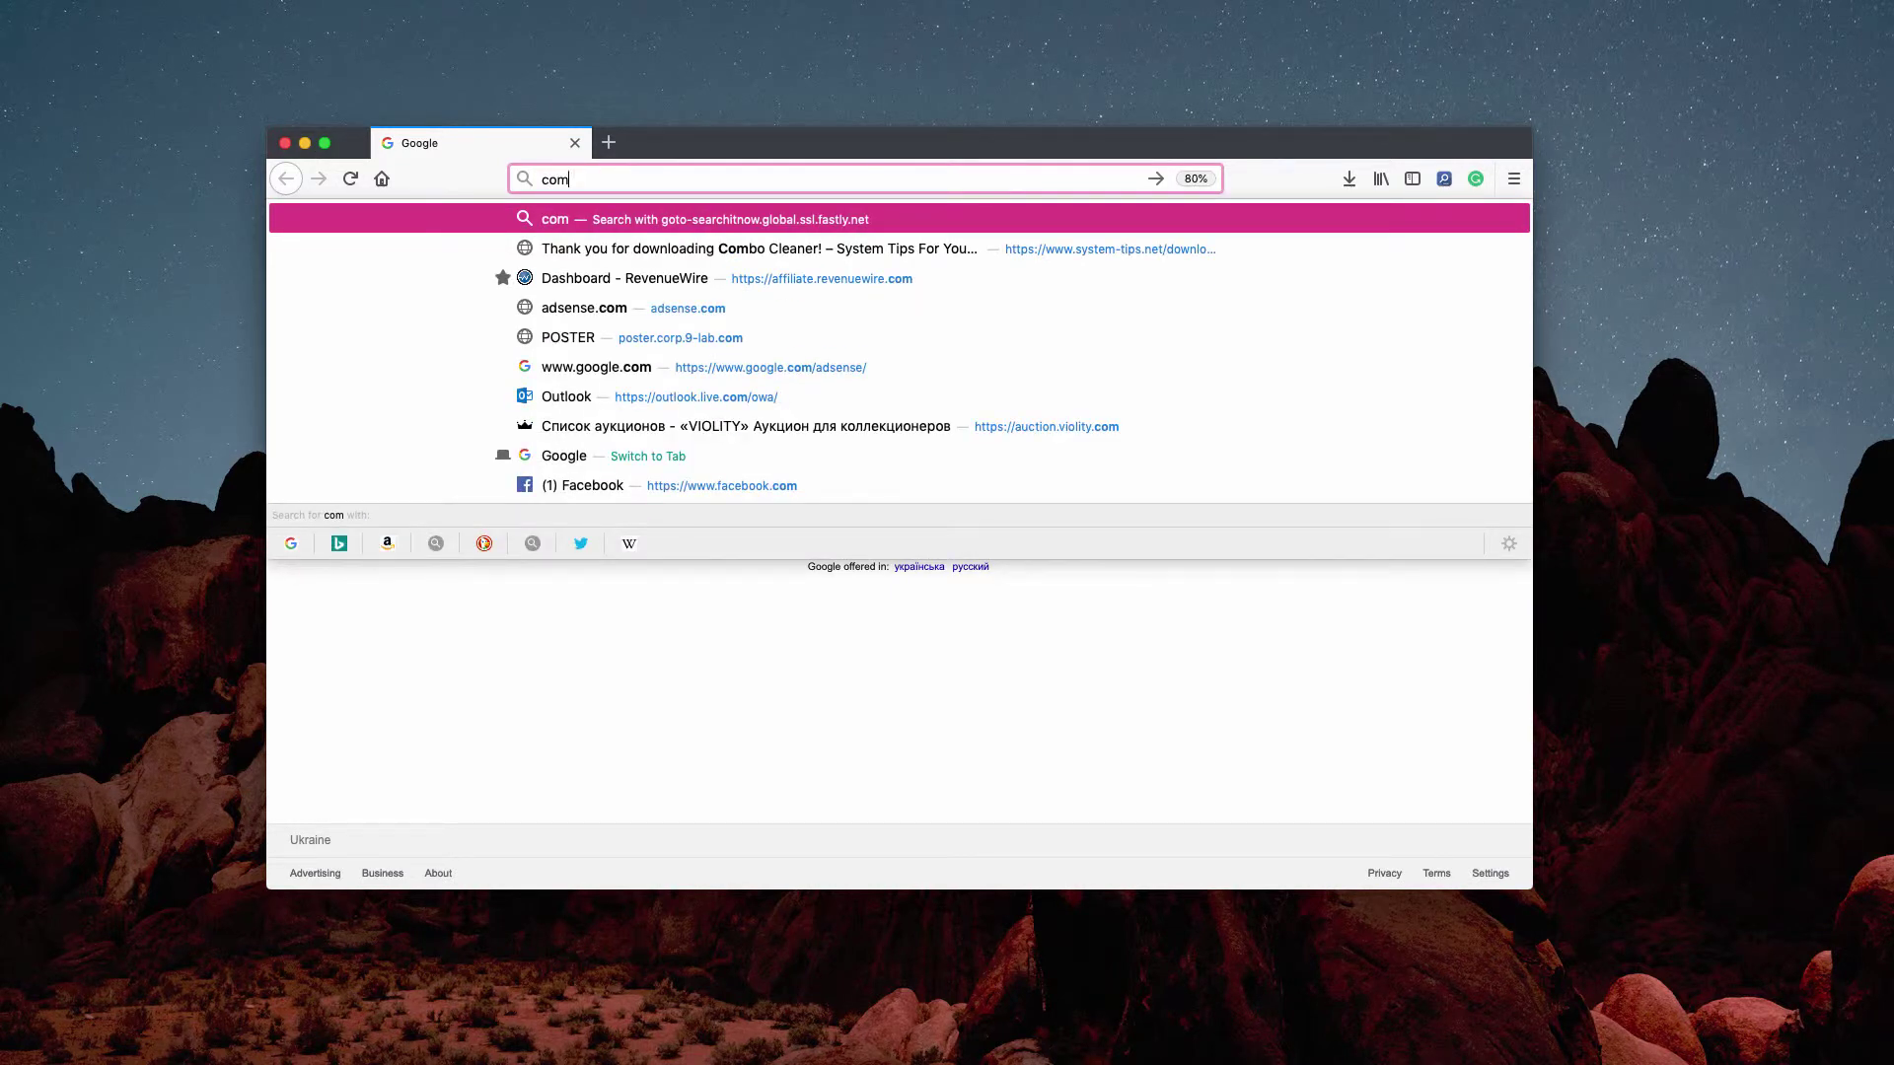
text(bo)
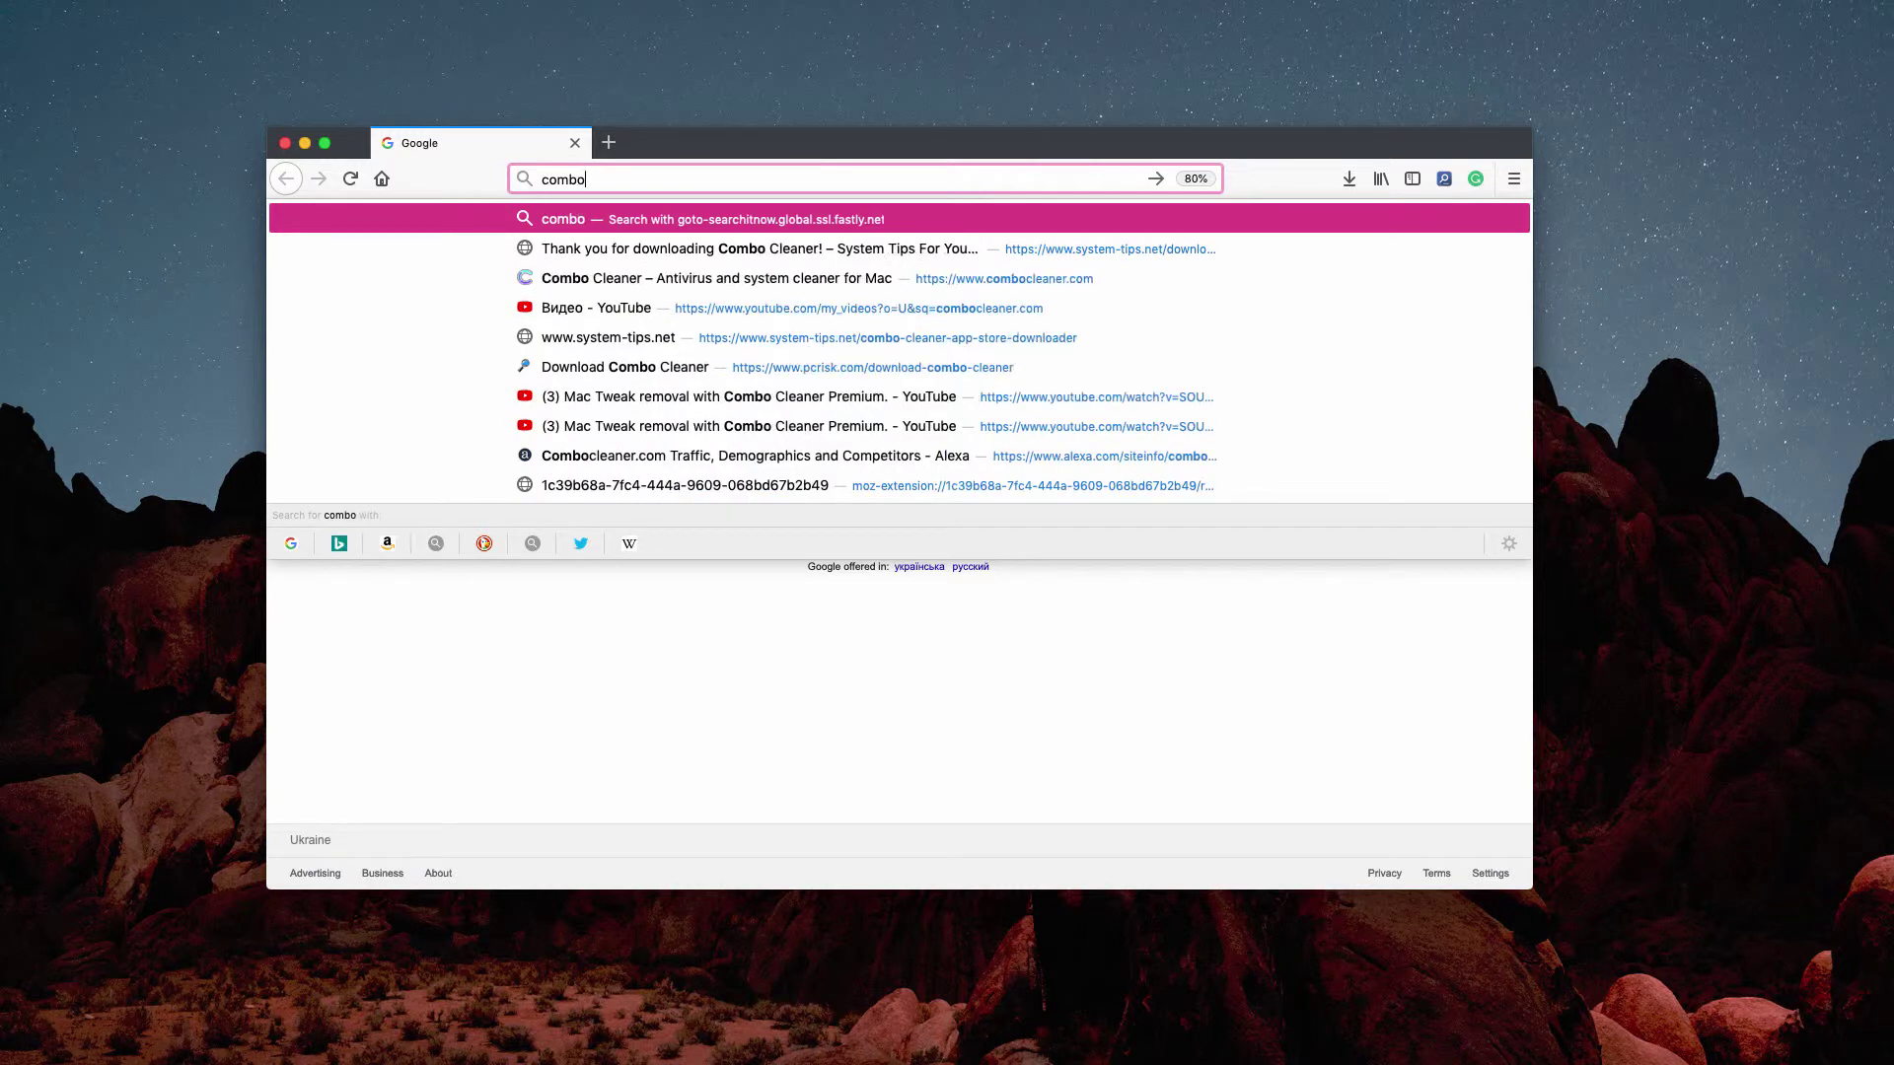
text(cleaner.co)
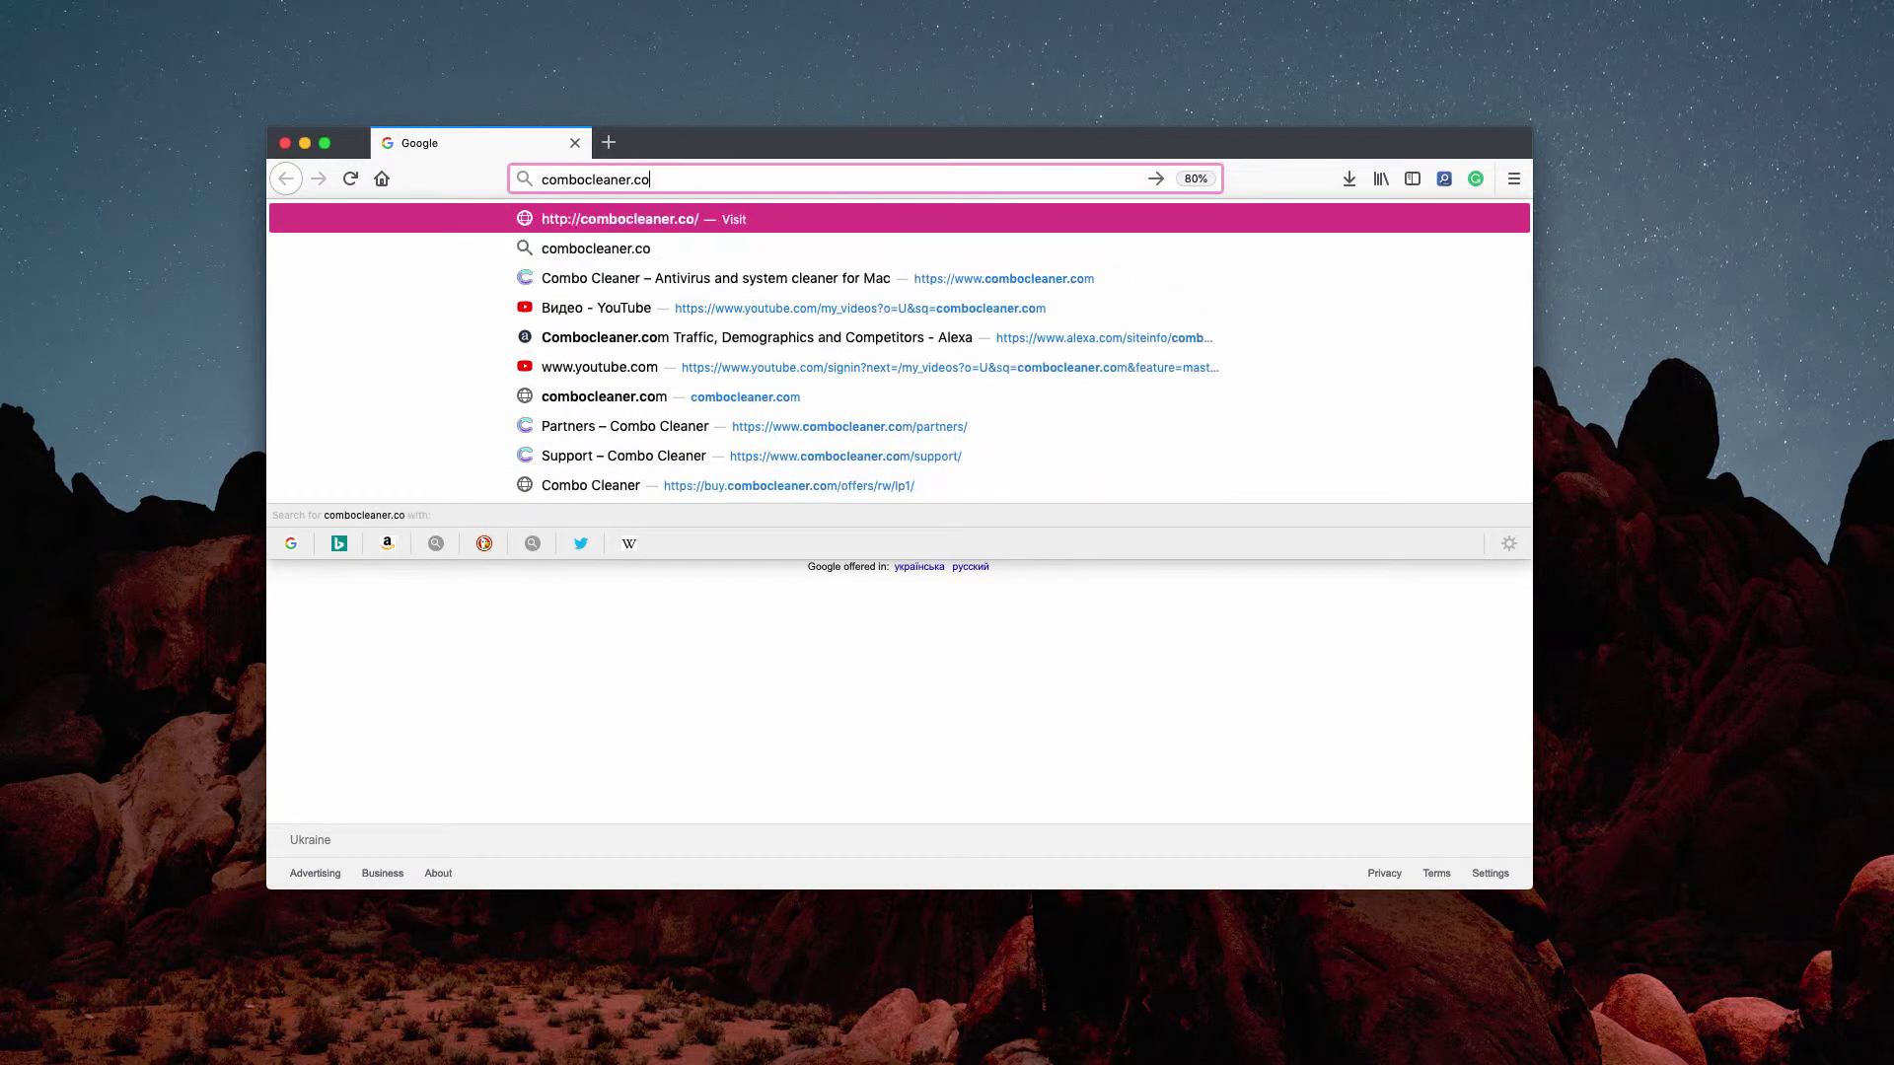
text(m)
key(Return)
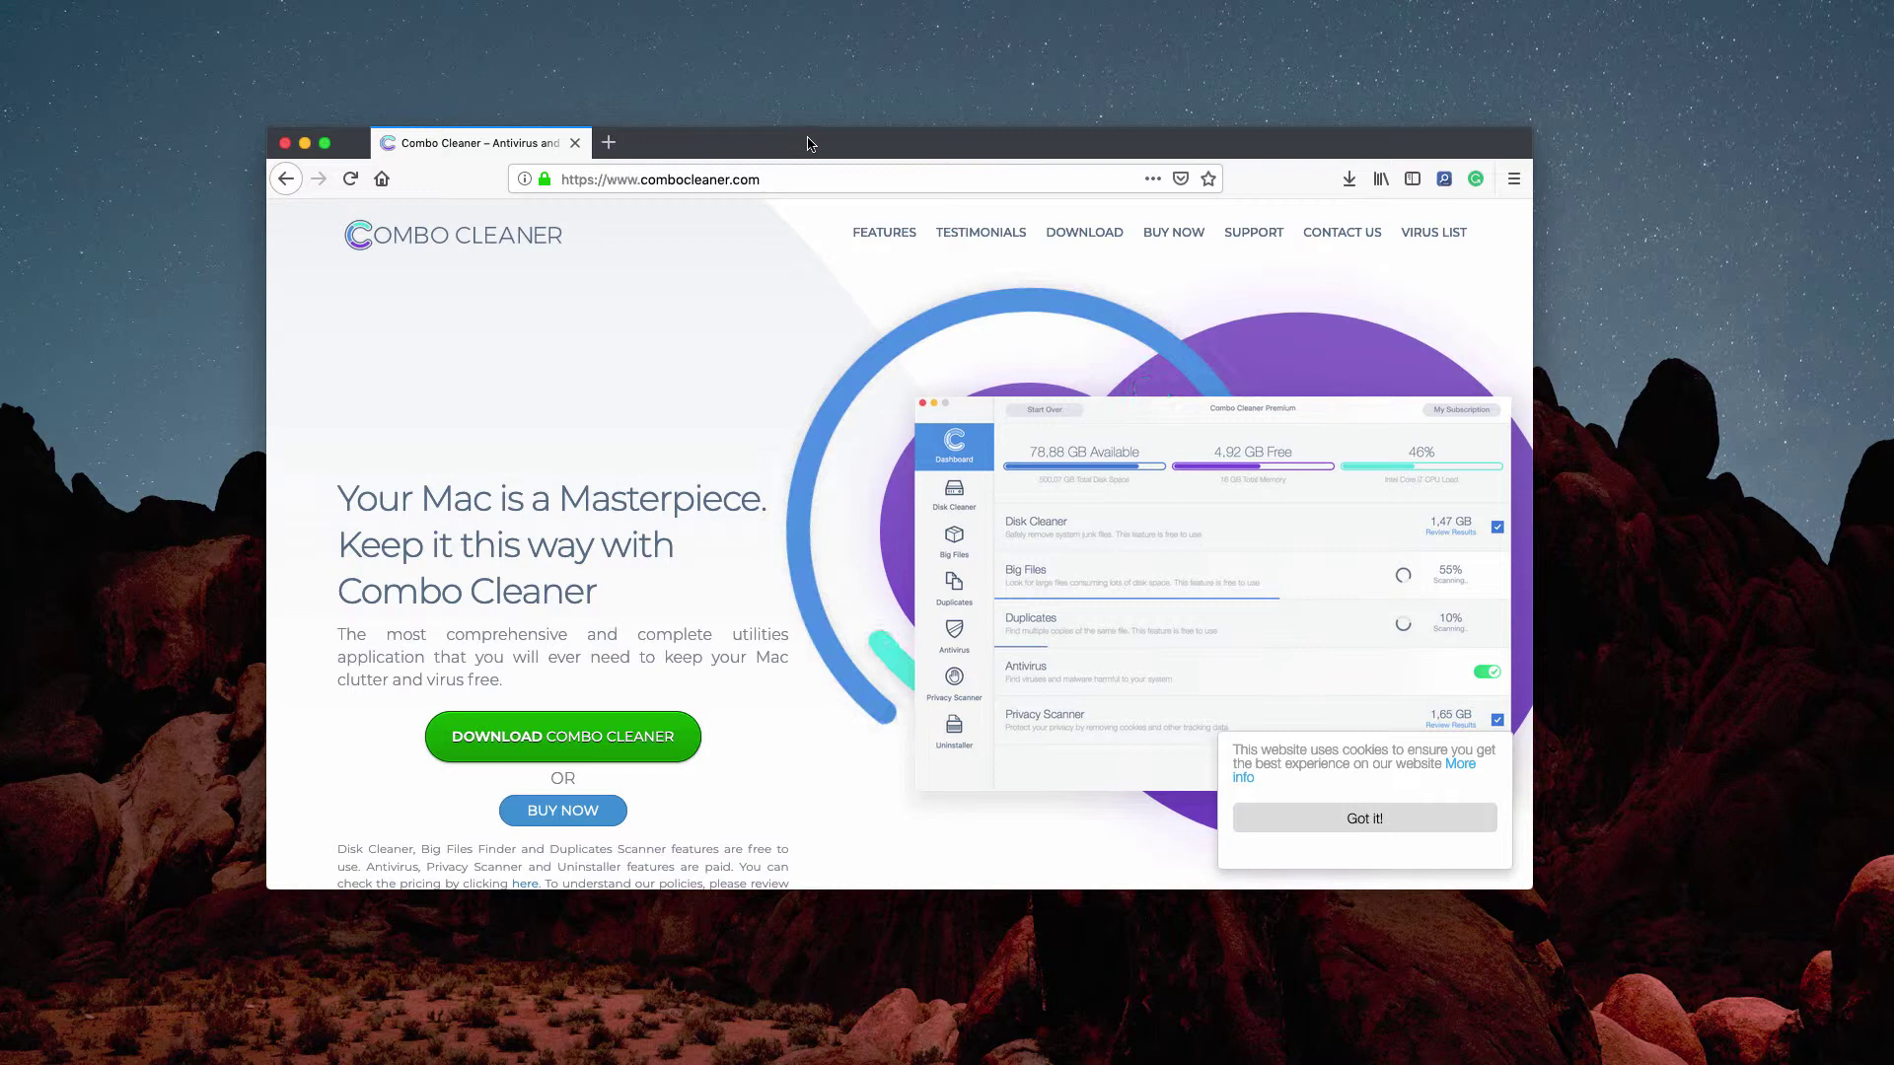
- Reposition the Combo Cleaner window and minimize Firefox behind it
drag(808, 143, 825, 142)
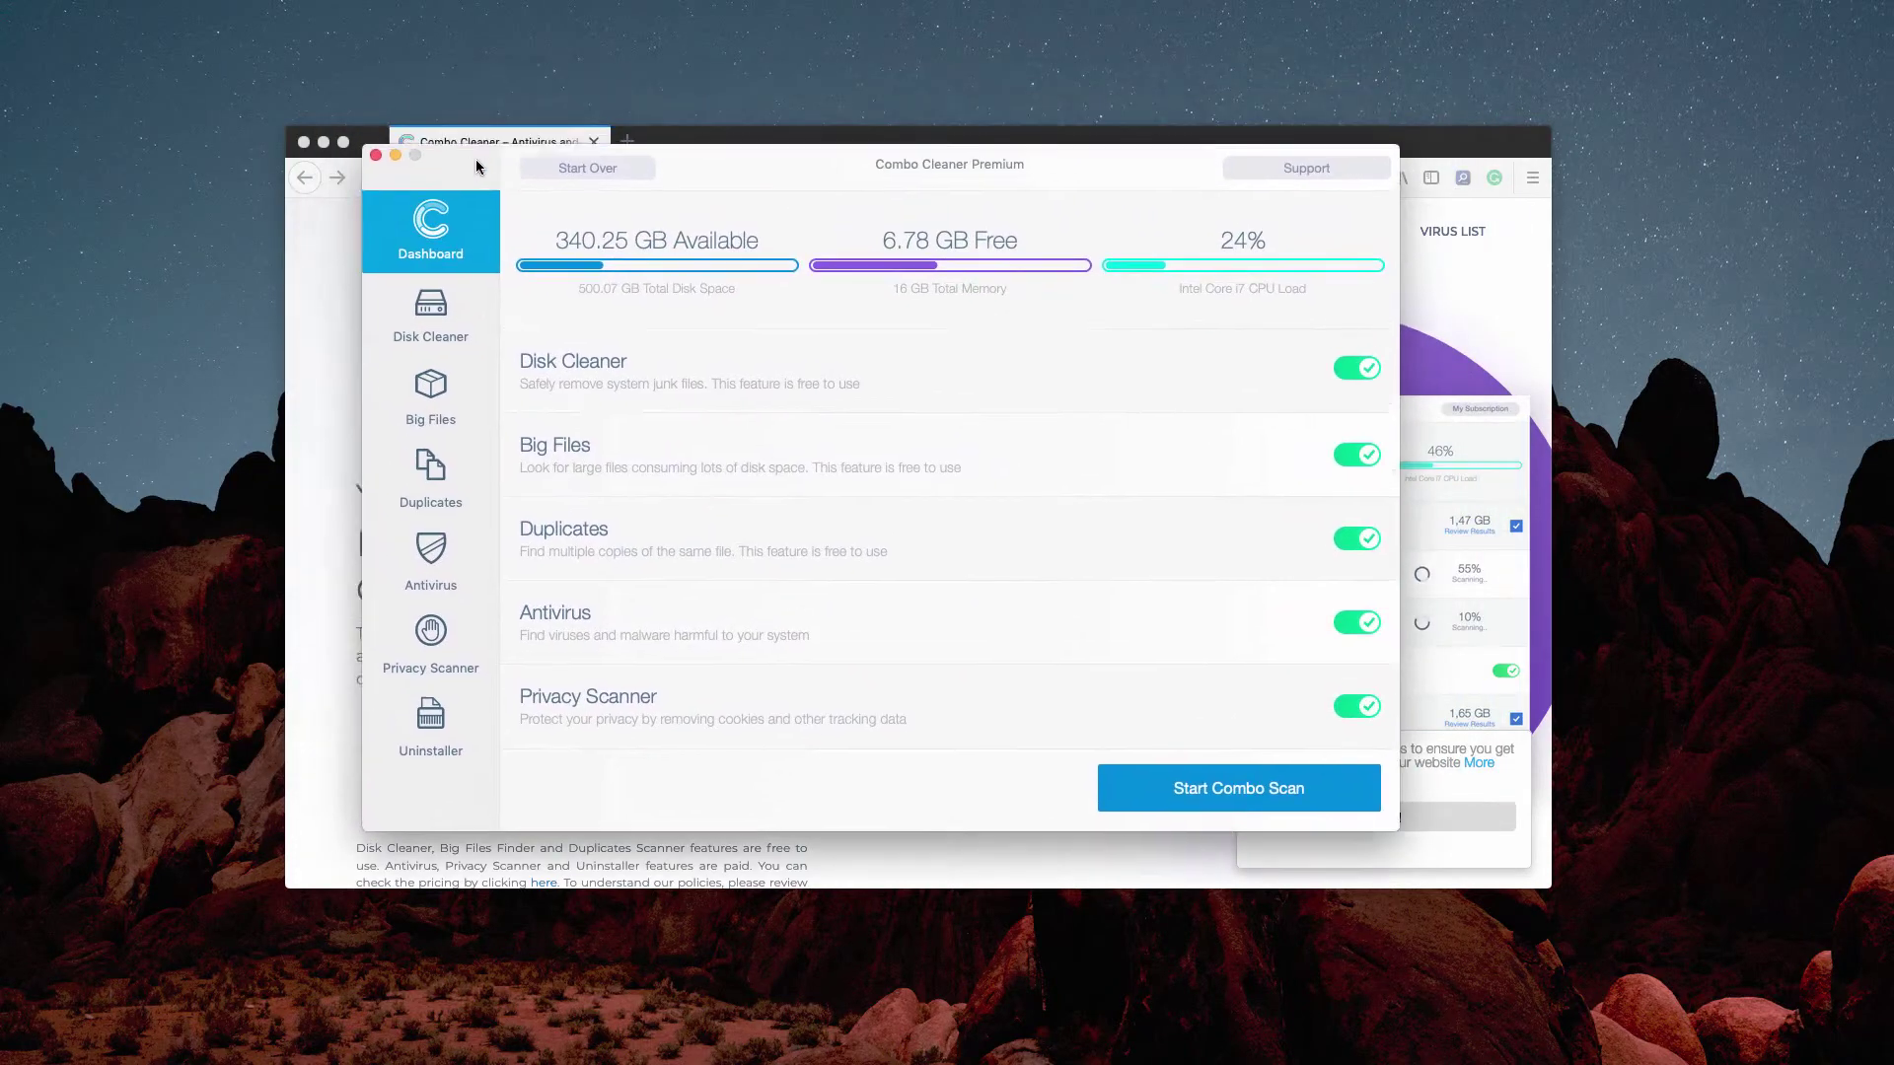
drag(476, 165, 495, 193)
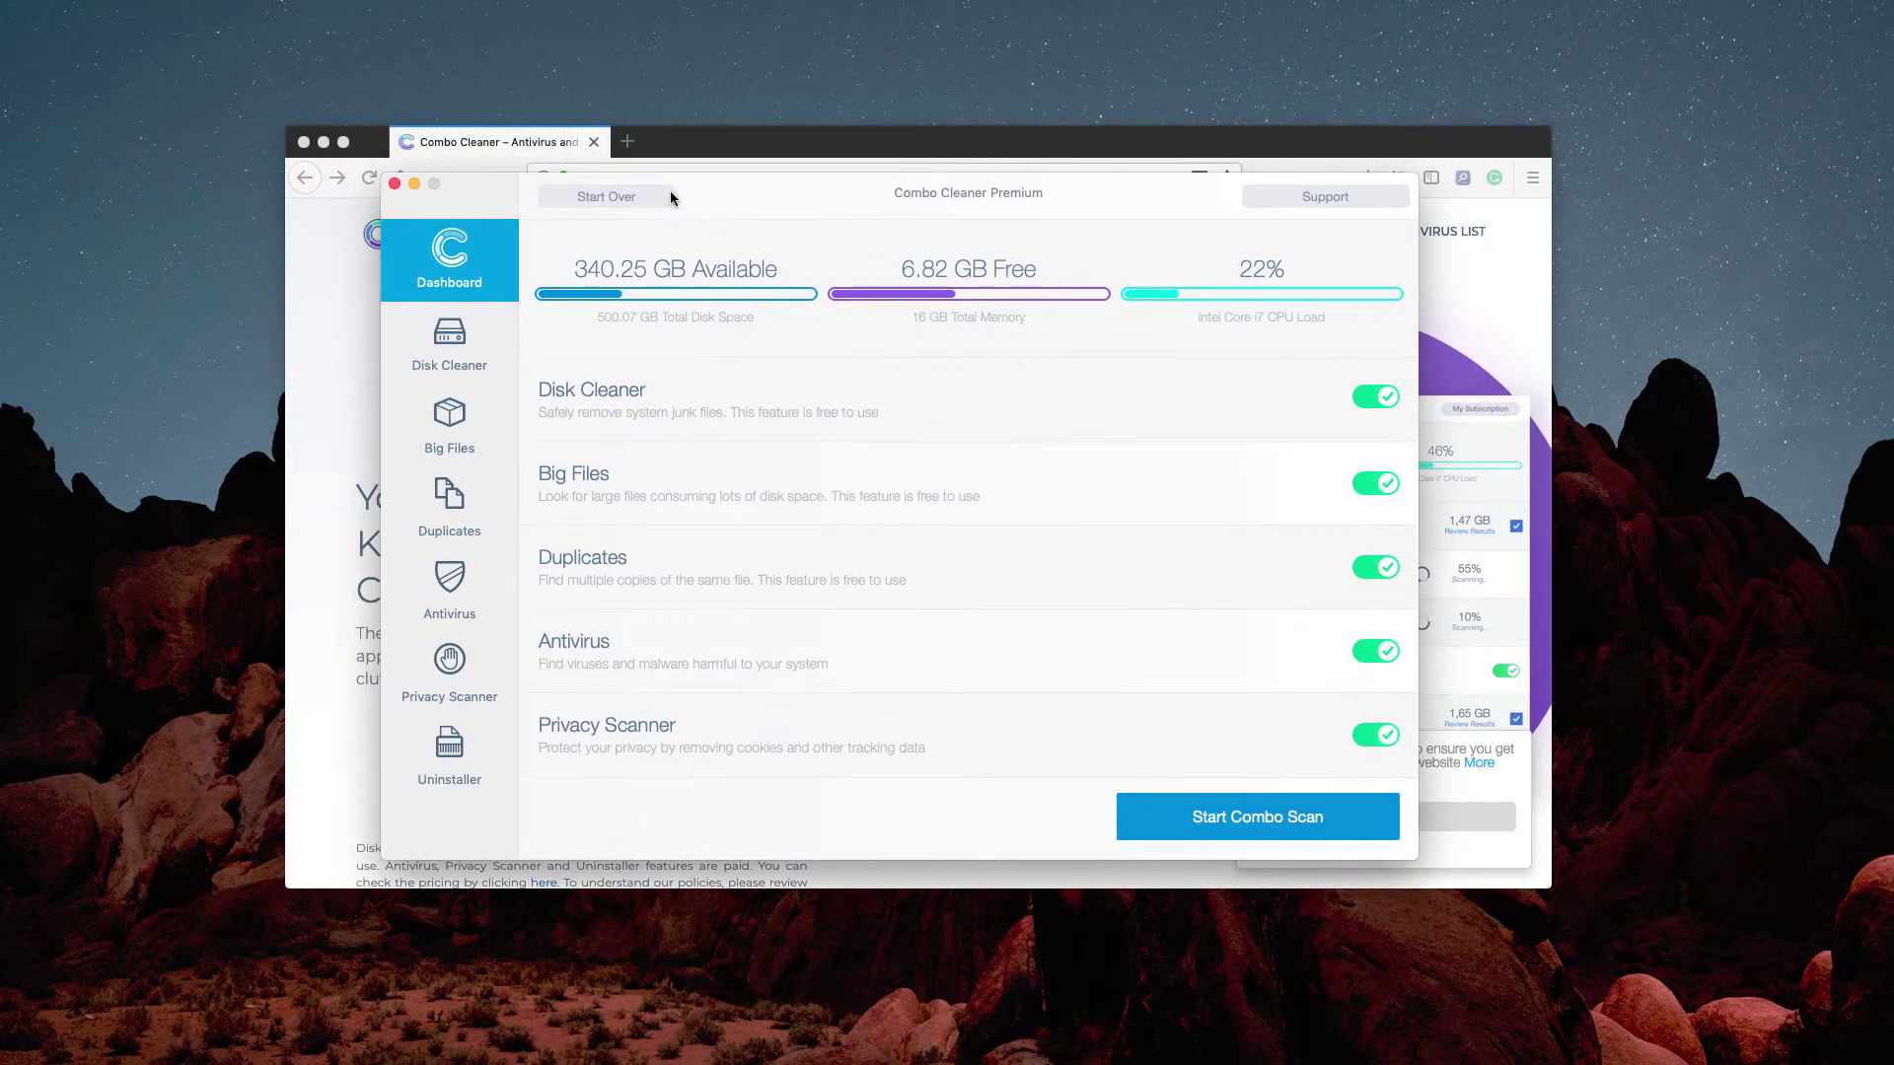
mouse_move(671, 197)
mouse_down()
mouse_move(659, 912)
mouse_move(701, 193)
mouse_up()
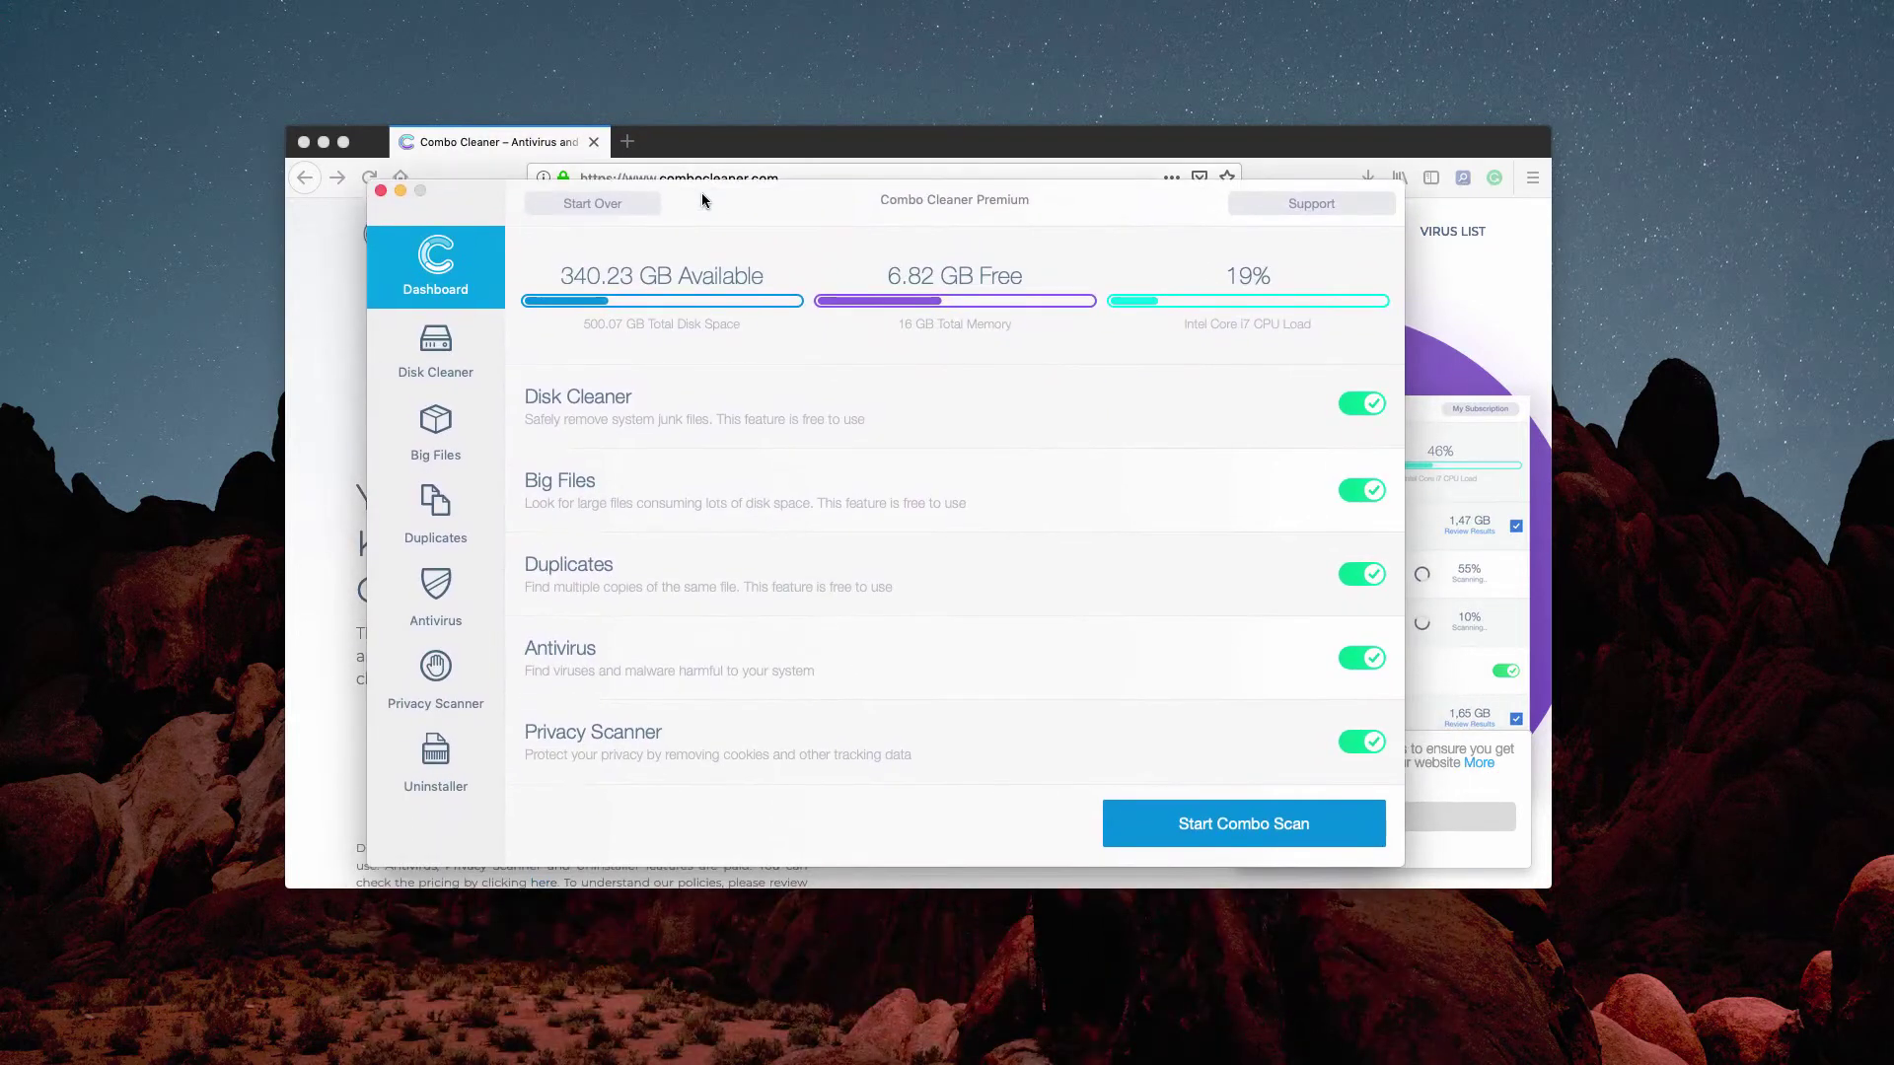
click(323, 141)
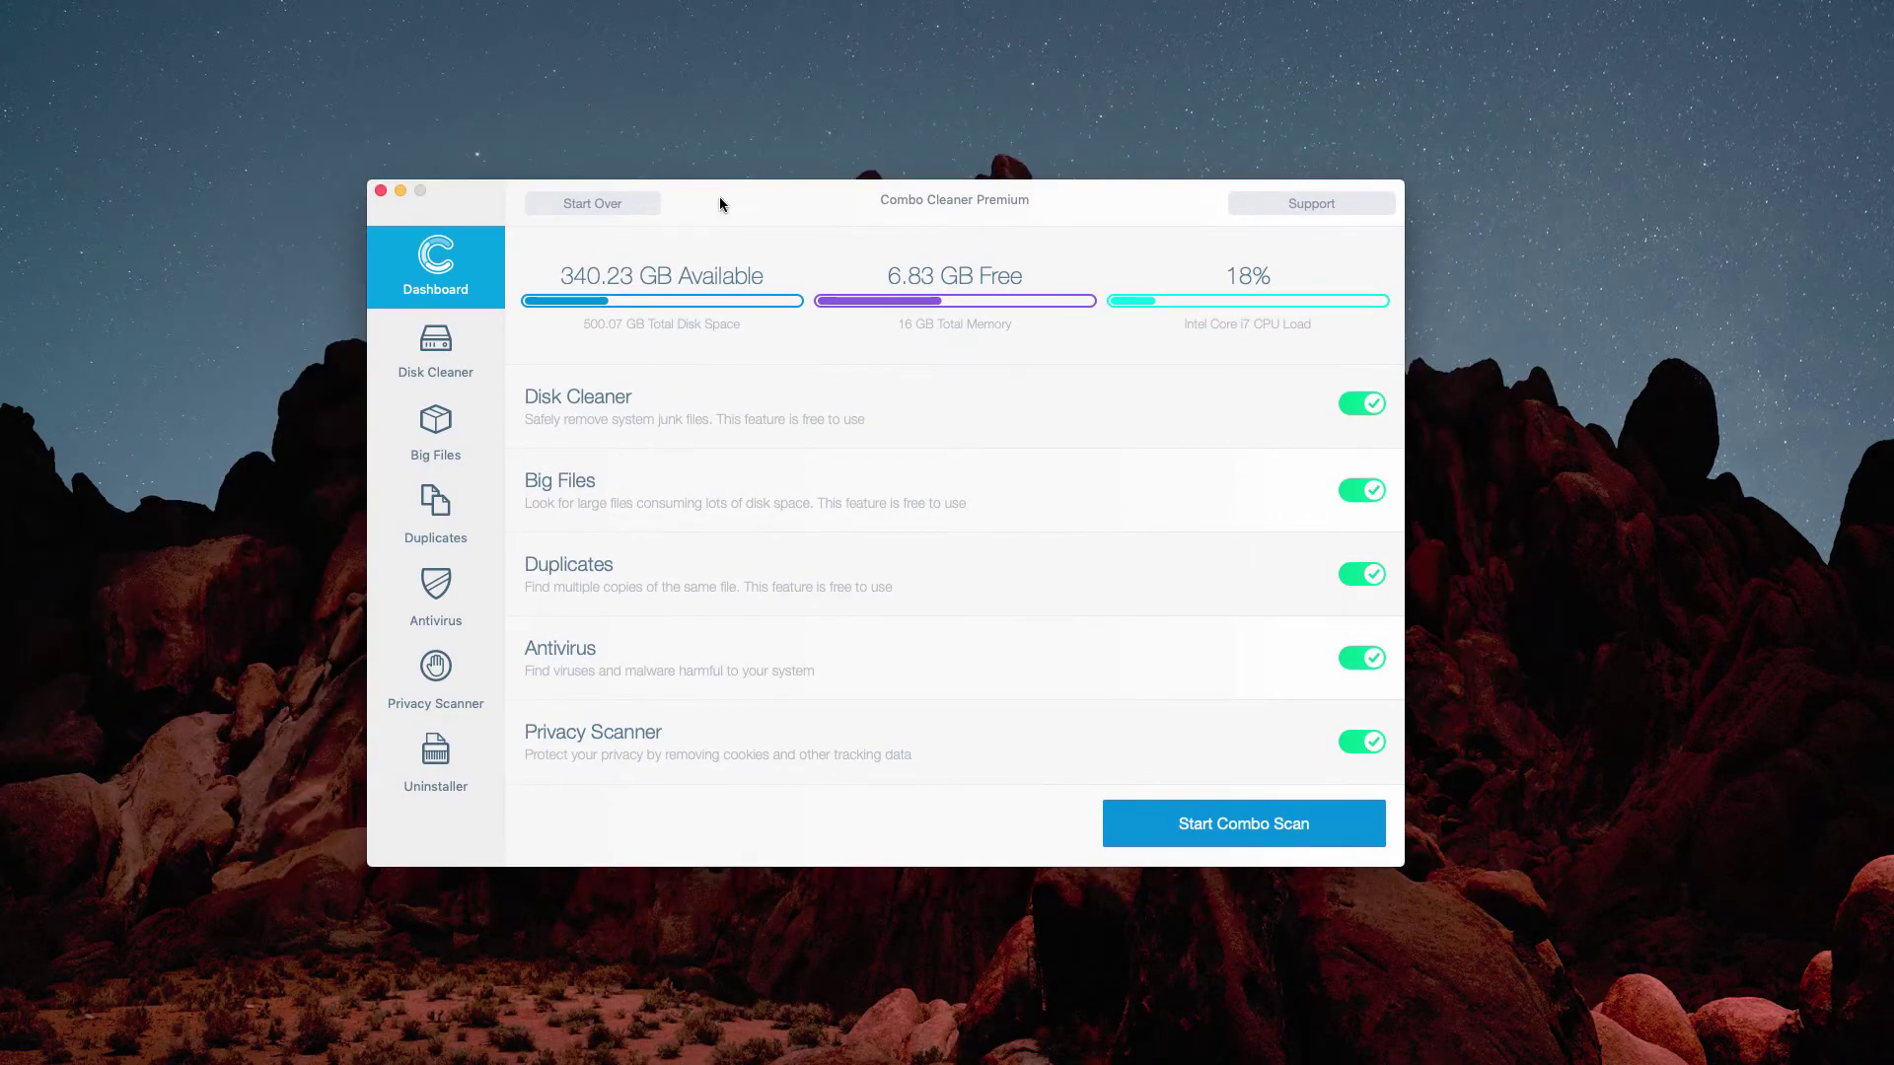
drag(719, 203, 721, 177)
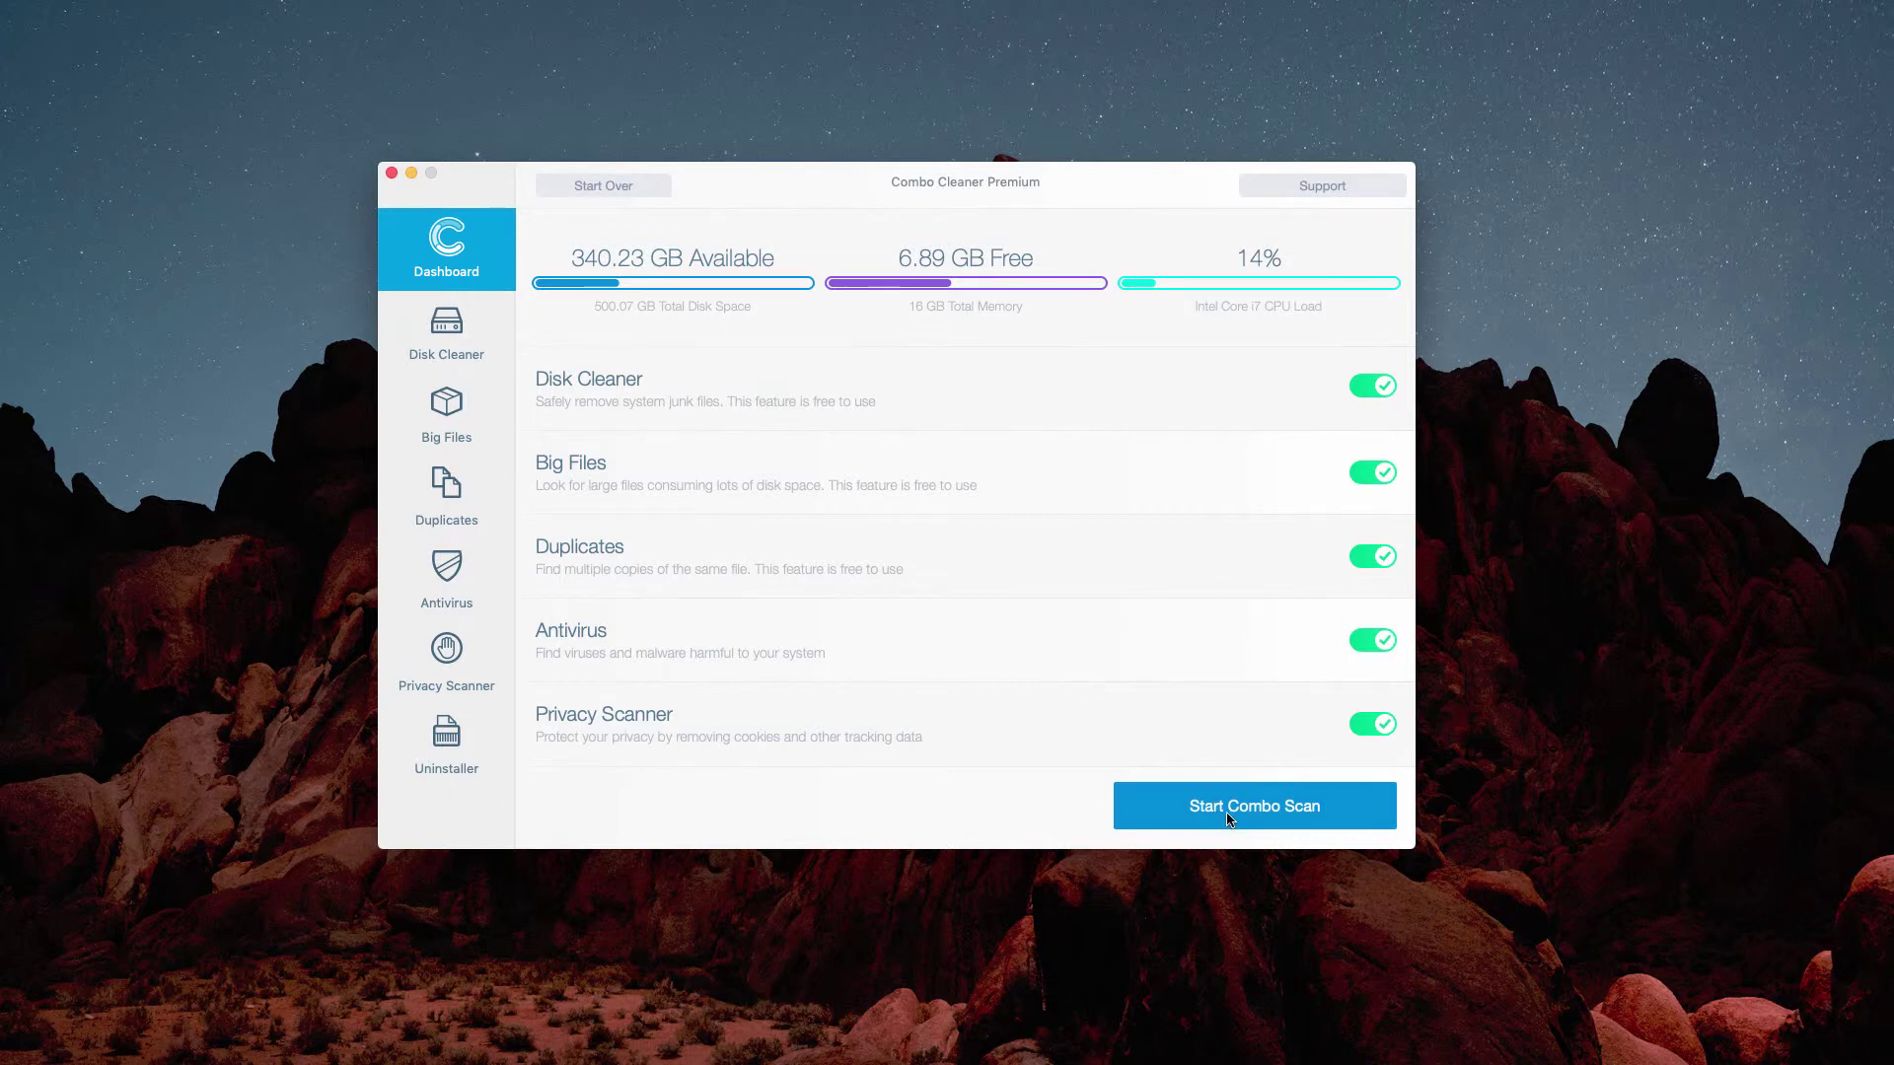
- Start the combo scan of all five features from the Dashboard
click(1255, 813)
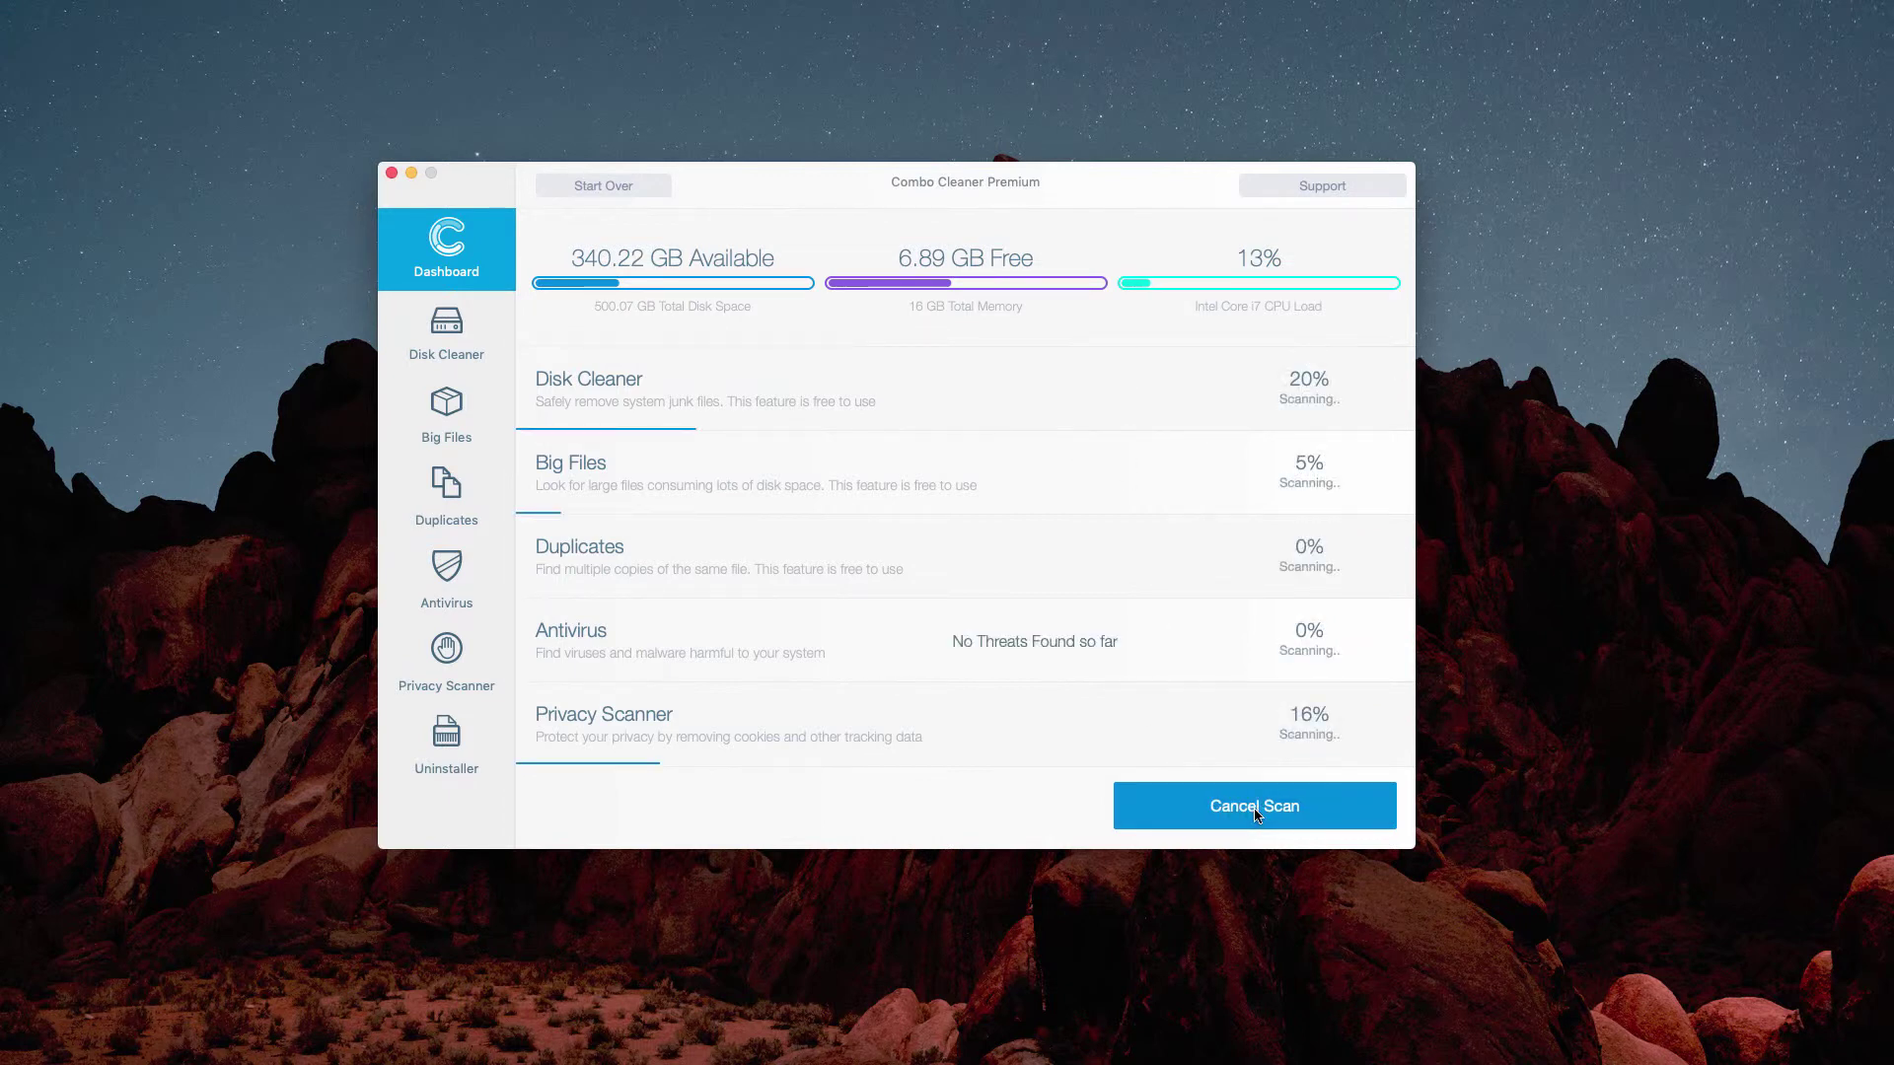